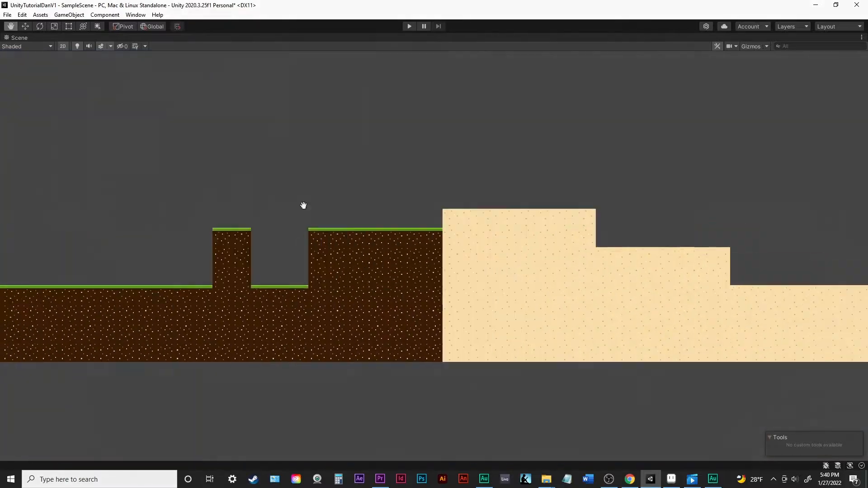
{"action": "scroll", "coordinate": [424, 148], "scroll_direction": "down", "scroll_amount": 8}
{"action": "key", "text": "shift+space"}
{"action": "middle_click_drag", "start_coordinate": [368, 190], "coordinate": [457, 213]}
{"action": "left_click_drag", "start_coordinate": [411, 335], "coordinate": [411, 388]}
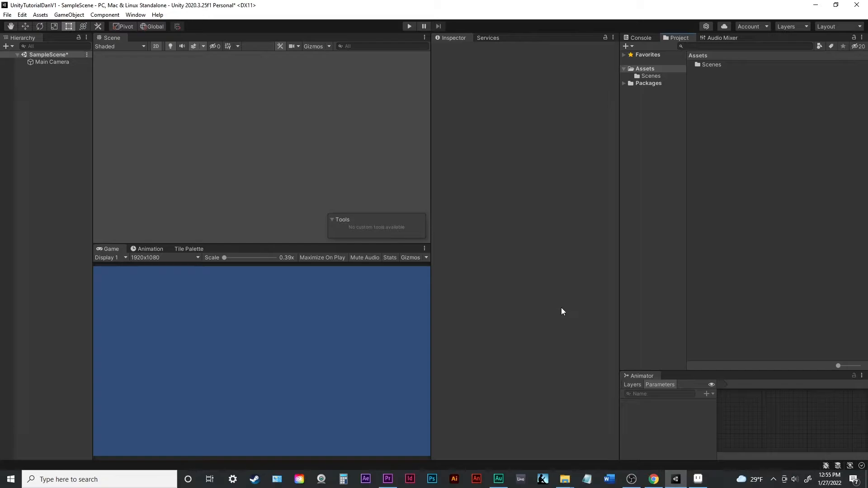
- Switch to Chrome, search Google for danmanzieart.com and open the DanManzieArt.com site
{"action": "left_click", "coordinate": [654, 480]}
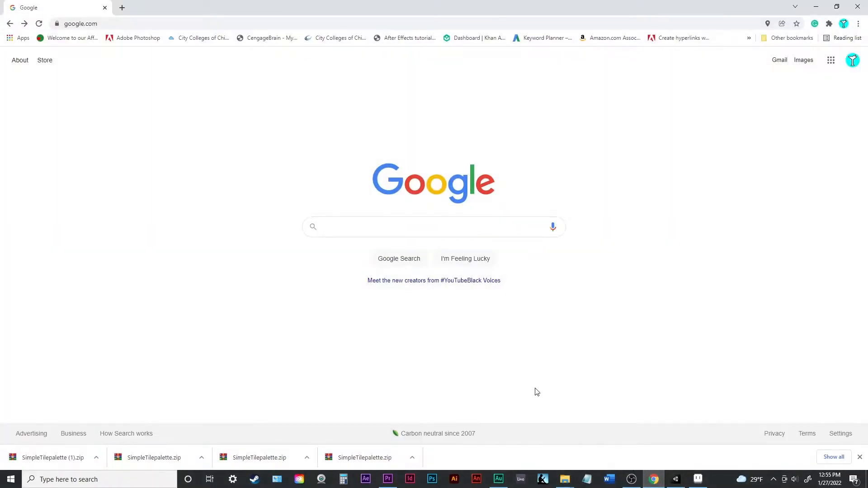
{"action": "left_click", "coordinate": [409, 233]}
{"action": "type", "text": "d"}
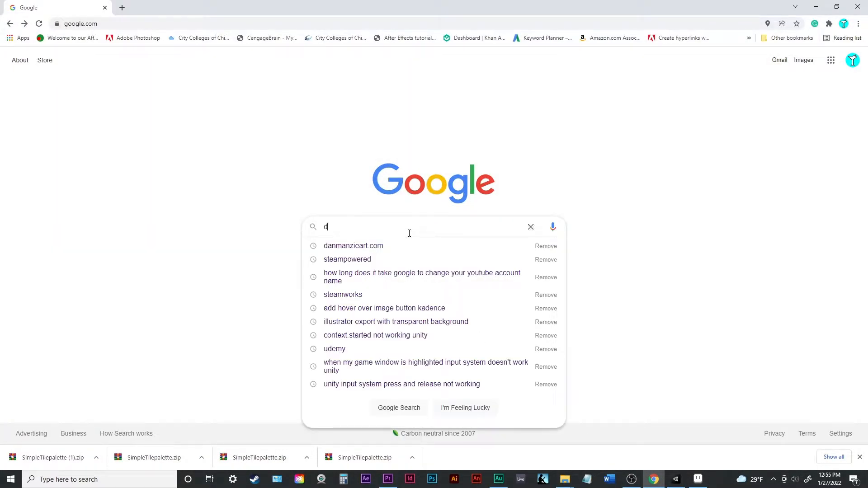
{"action": "type", "text": "anmanzieart.com"}
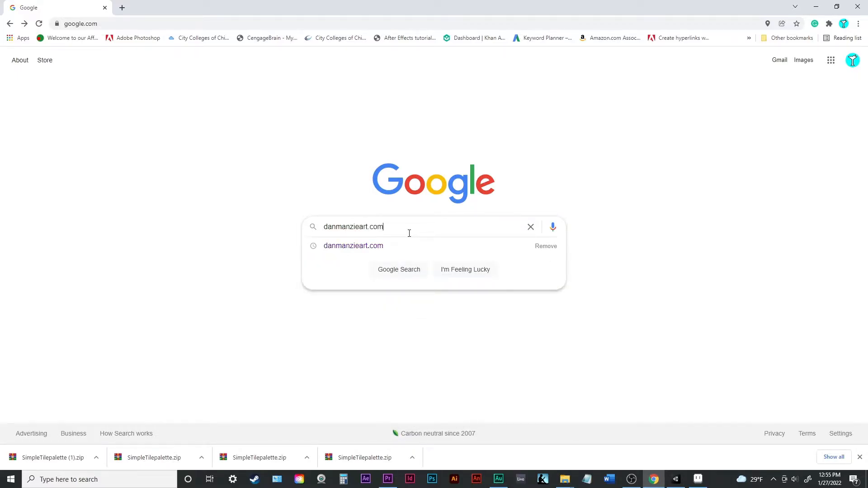
{"action": "key", "text": "Return"}
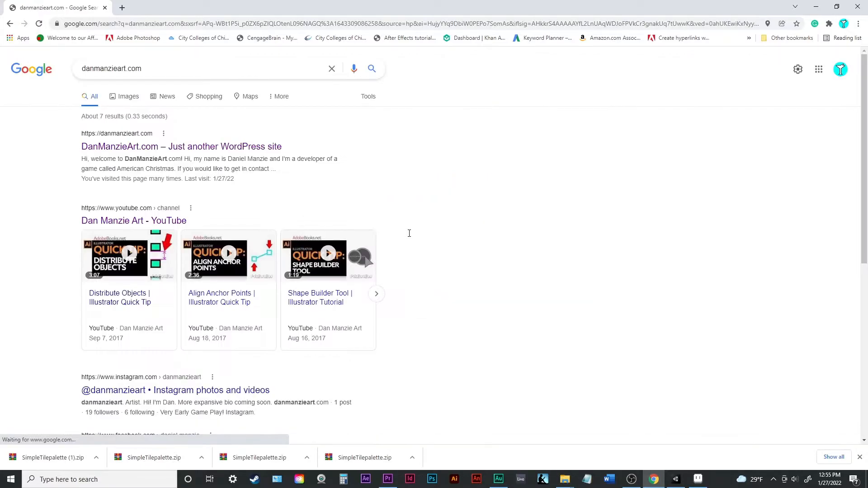
{"action": "left_click", "coordinate": [231, 146]}
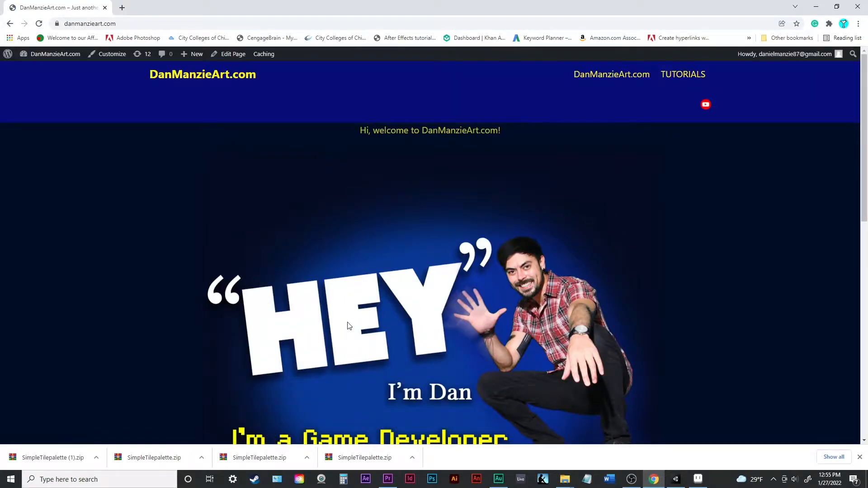
- Download SimpleTilePalette.zip from the site's Tutorials page and save it to the desktop
{"action": "left_click", "coordinate": [691, 77]}
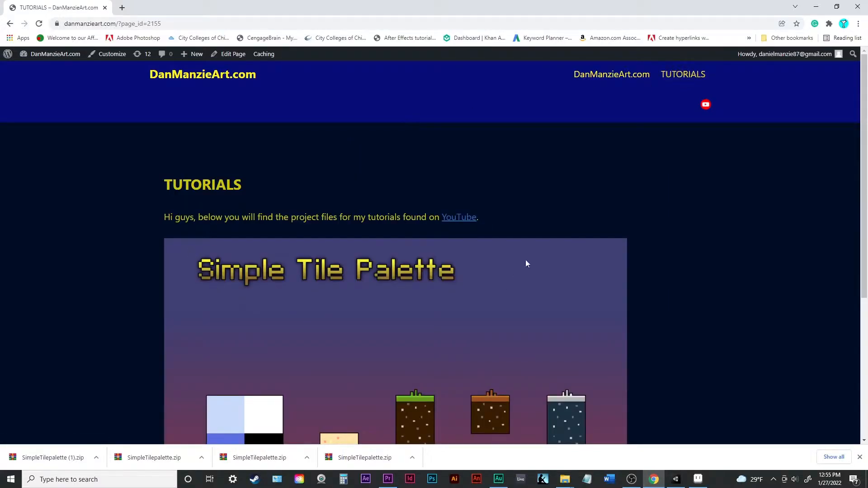
{"action": "scroll", "coordinate": [592, 180], "scroll_direction": "down", "scroll_amount": 3}
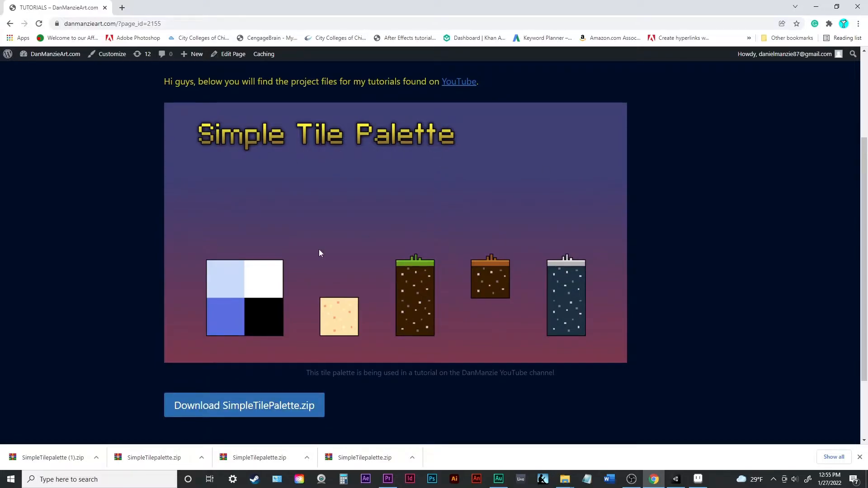
{"action": "left_click", "coordinate": [261, 400]}
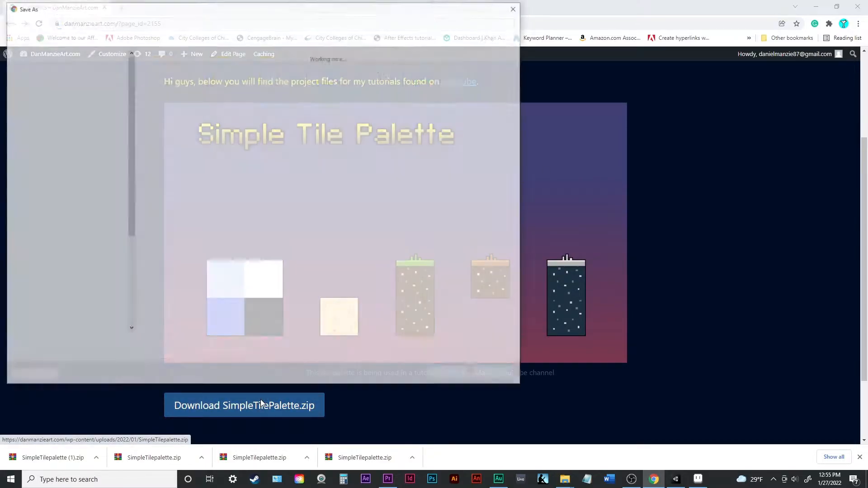
{"action": "left_click", "coordinate": [443, 375]}
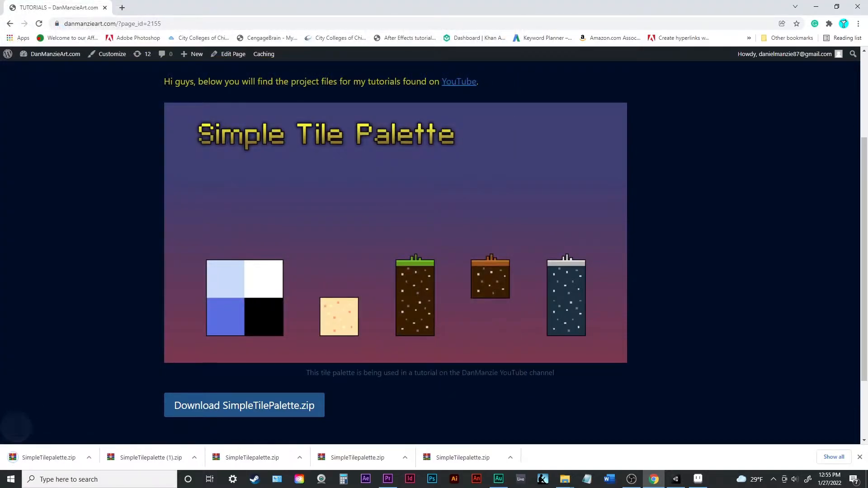
- Extract the SimpleTilepalette archive directly onto the desktop
{"action": "left_click", "coordinate": [867, 479]}
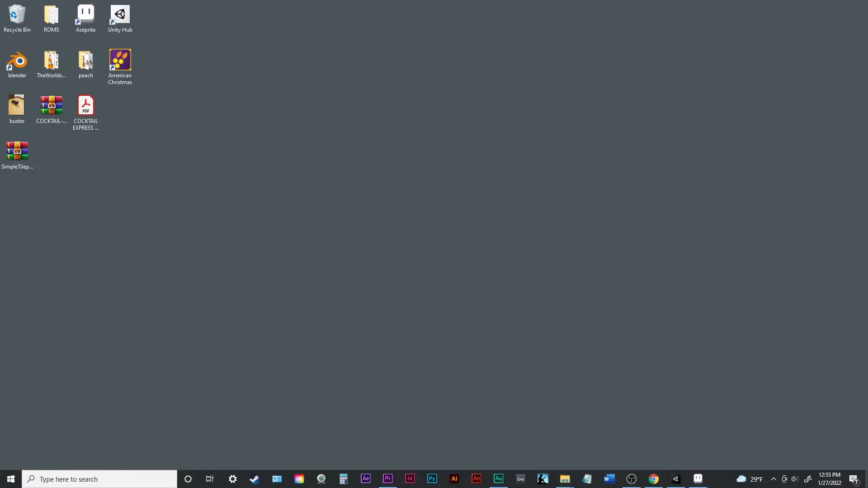
{"action": "right_click", "coordinate": [24, 156]}
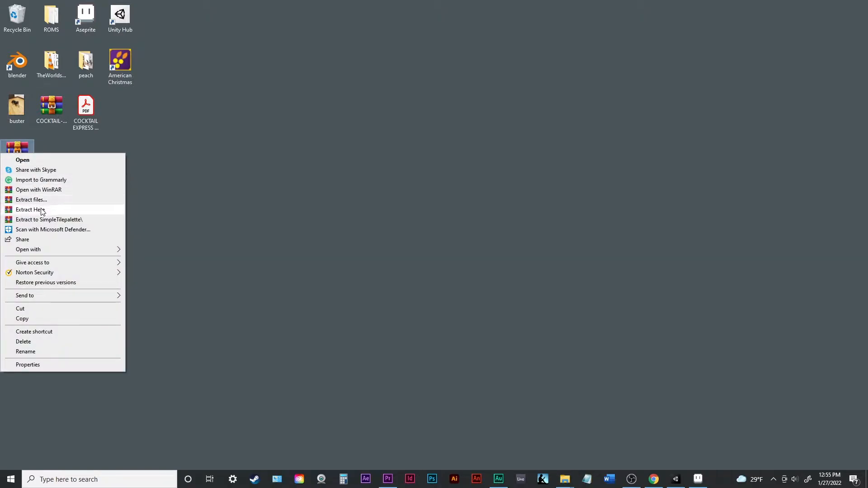
{"action": "left_click", "coordinate": [41, 209]}
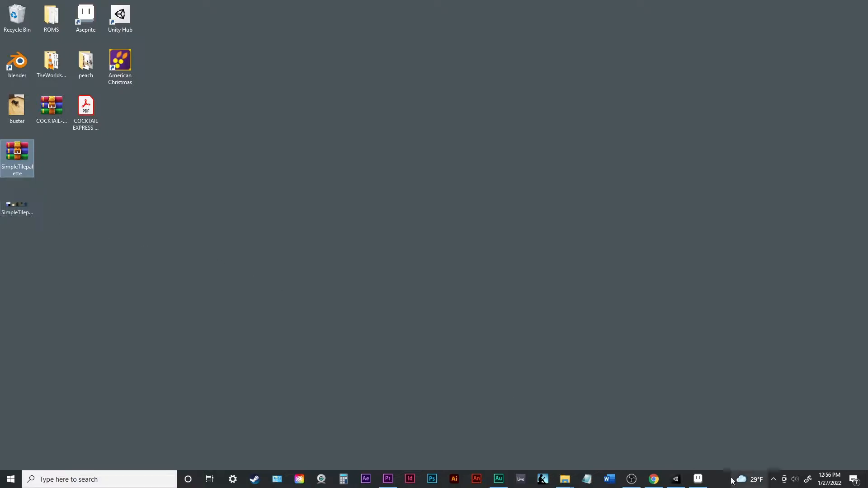
- Switch to Unity and import the extracted SimpleTilepalette image from the desktop into the project's Assets folder
{"action": "left_click", "coordinate": [675, 481]}
{"action": "left_click_drag", "start_coordinate": [535, 8], "coordinate": [509, 16]}
{"action": "left_click_drag", "start_coordinate": [17, 204], "coordinate": [665, 94]}
{"action": "left_click_drag", "start_coordinate": [727, 109], "coordinate": [740, 120]}
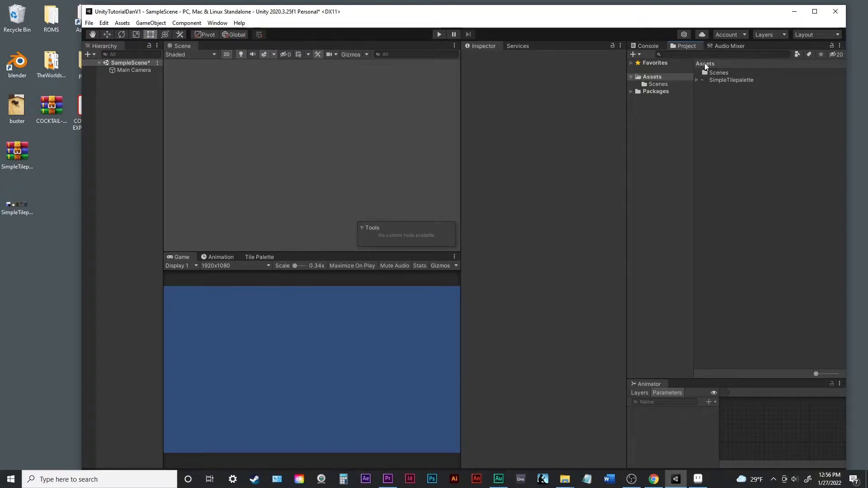
- Create a folder named Graphics in the project's Assets folder
{"action": "right_click", "coordinate": [732, 123]}
{"action": "mouse_move", "coordinate": [739, 131]}
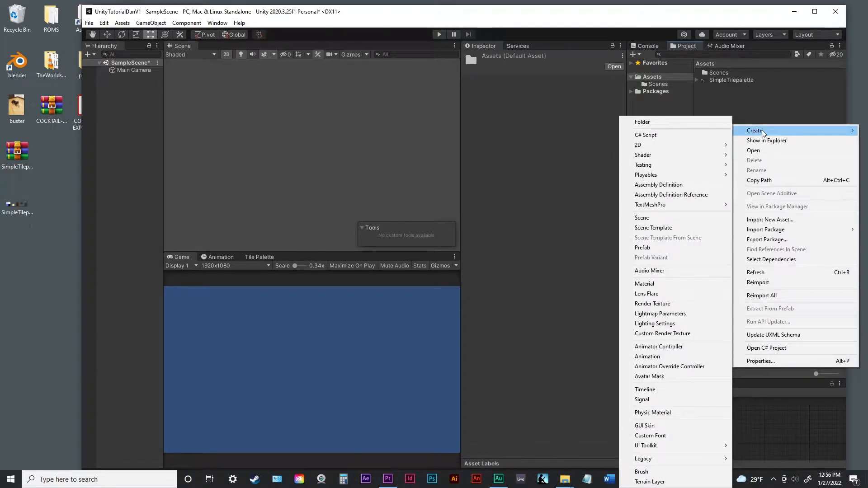
{"action": "left_click", "coordinate": [675, 122]}
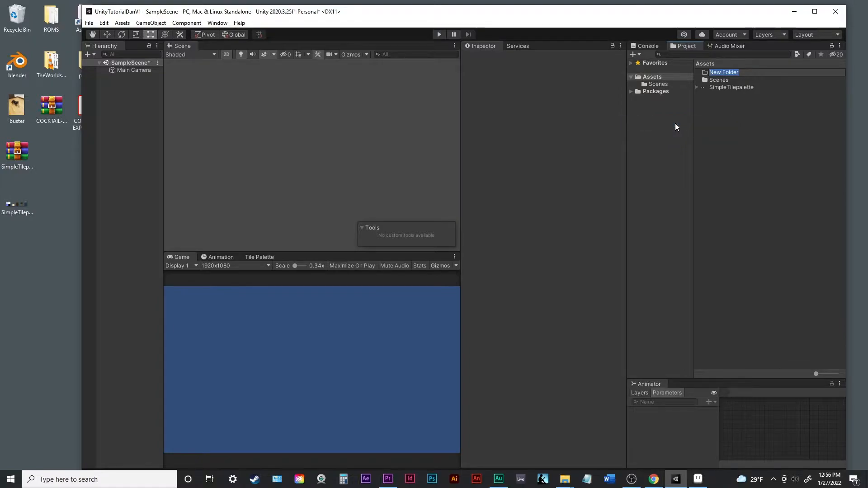
{"action": "type", "text": "Graphics"}
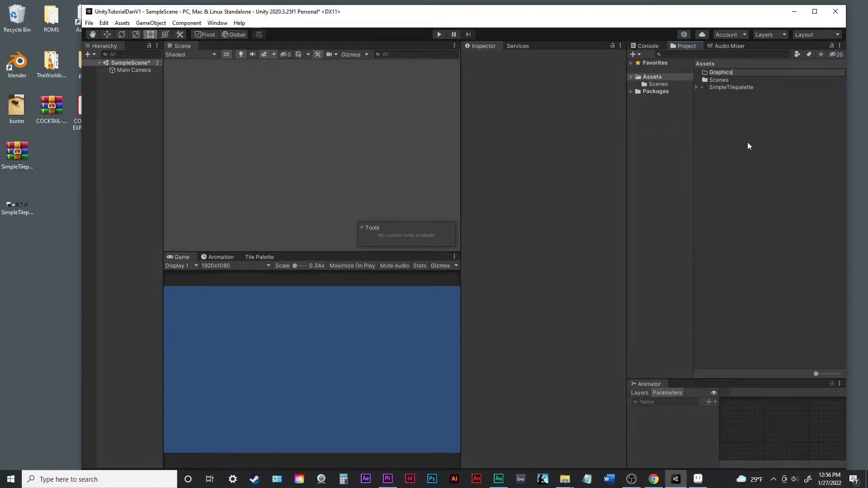
{"action": "key", "text": "Return"}
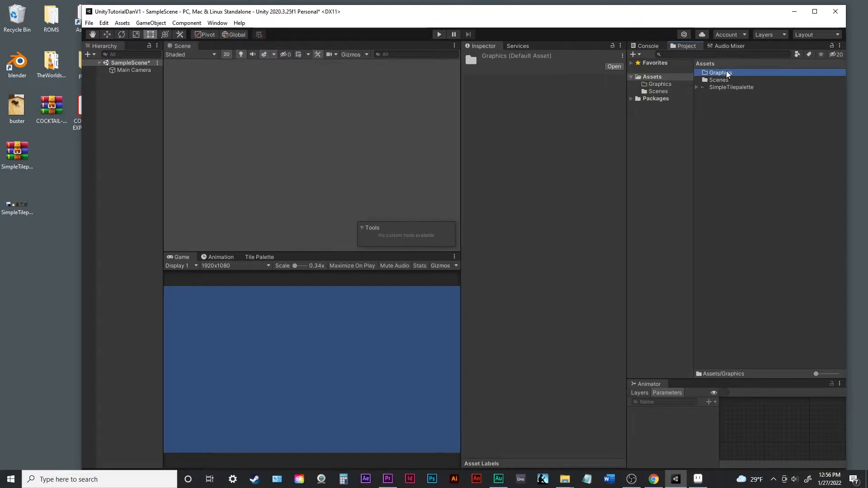
- Create a subfolder named Tilemap inside the Graphics folder
{"action": "double_click", "coordinate": [727, 75]}
{"action": "right_click", "coordinate": [726, 110]}
{"action": "mouse_move", "coordinate": [744, 116]}
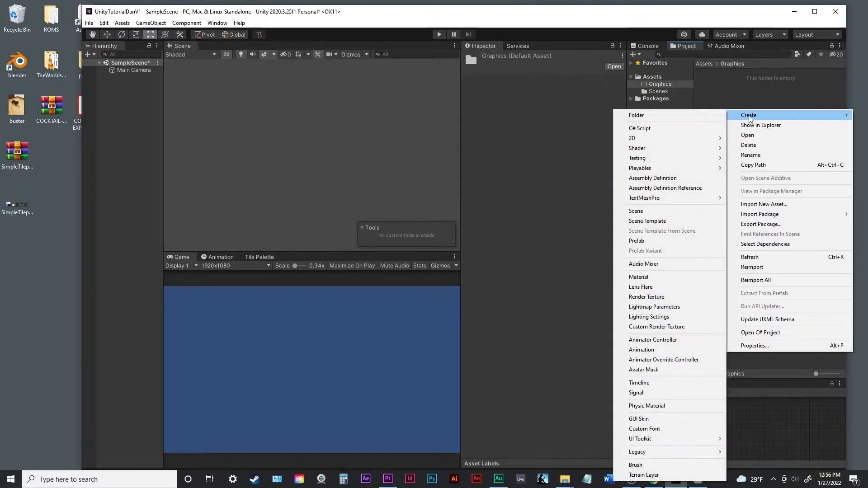
{"action": "left_click", "coordinate": [712, 116]}
{"action": "type", "text": "Tilemap"}
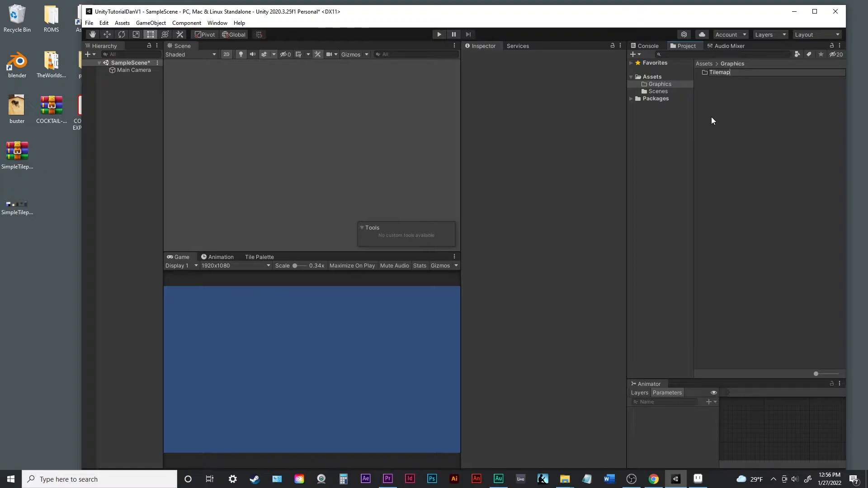
{"action": "key", "text": "Return"}
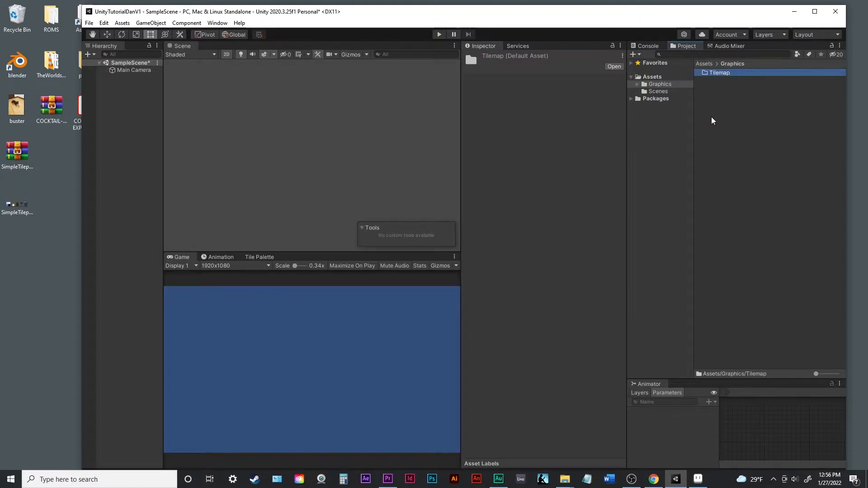
- Move the SimpleTilepalette texture from Assets into the Graphics/Tilemap folder and open that folder
{"action": "left_click", "coordinate": [709, 66]}
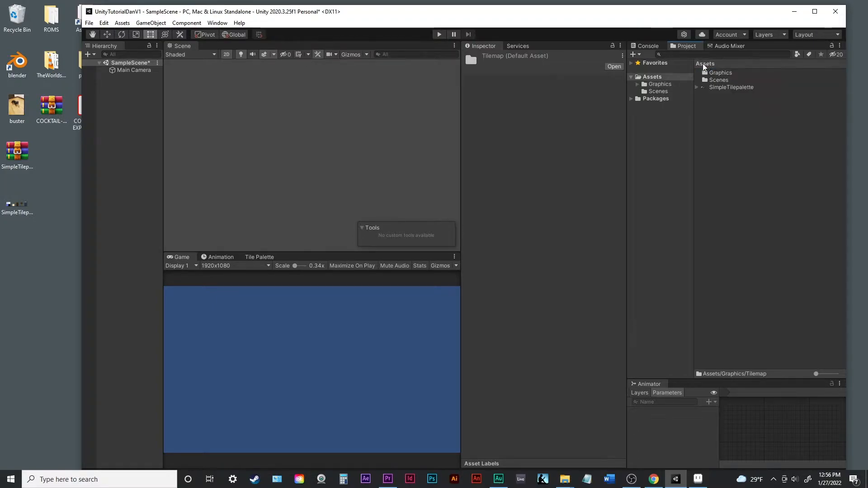
{"action": "left_click", "coordinate": [726, 89]}
{"action": "left_click_drag", "start_coordinate": [726, 89], "coordinate": [721, 75]}
{"action": "double_click", "coordinate": [721, 74]}
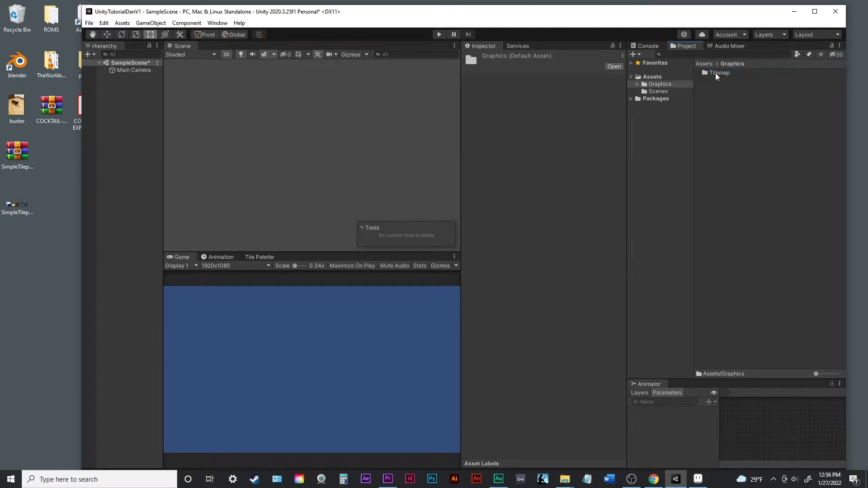
{"action": "double_click", "coordinate": [716, 74]}
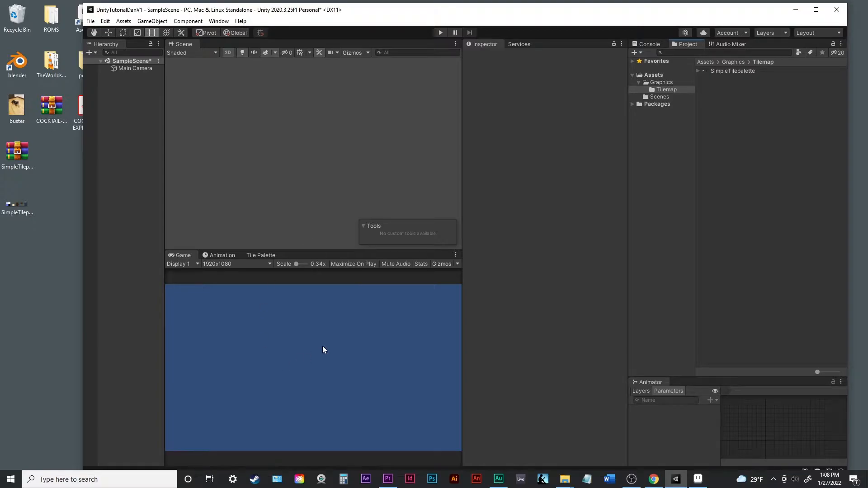
- Set the SimpleTilepalette texture's Sprite Mode to Multiple and its Pixels Per Unit to 20
{"action": "left_click", "coordinate": [716, 72]}
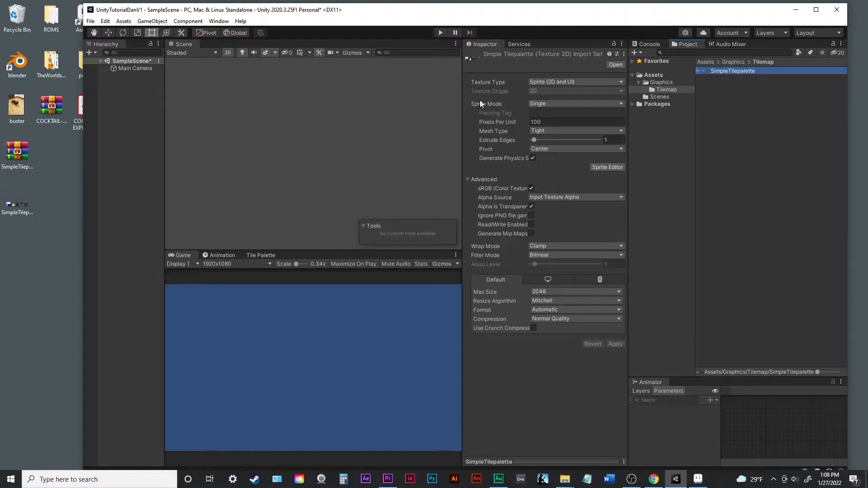
{"action": "left_click", "coordinate": [571, 104]}
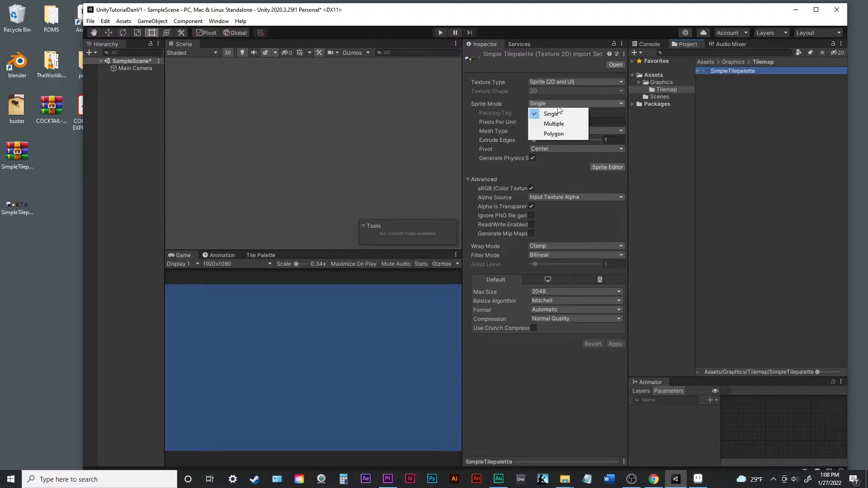
{"action": "left_click", "coordinate": [560, 124]}
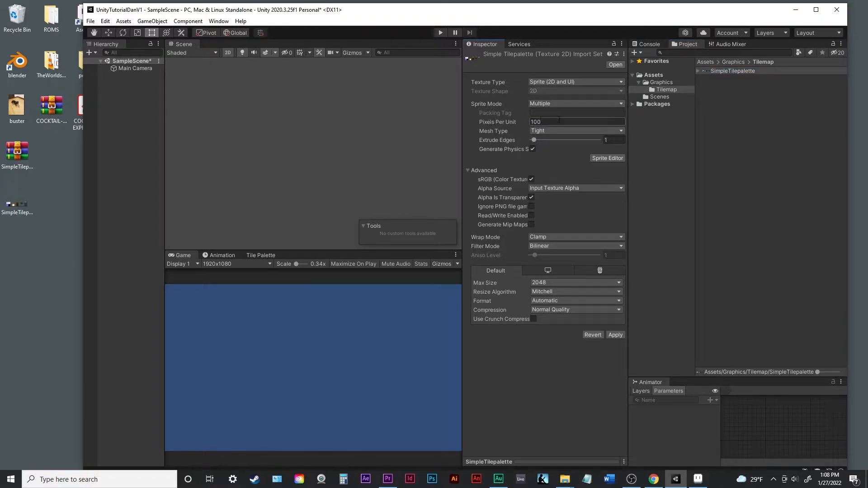
{"action": "left_click", "coordinate": [561, 121]}
{"action": "type", "text": "20"}
- Set the texture's Filter Mode to Point (no filter) and its Max Size to 4096
{"action": "left_click", "coordinate": [563, 246]}
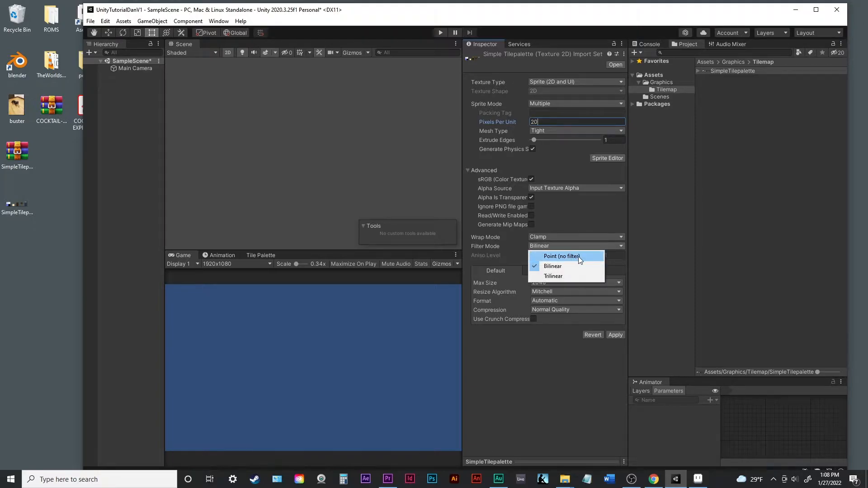
{"action": "left_click", "coordinate": [579, 256]}
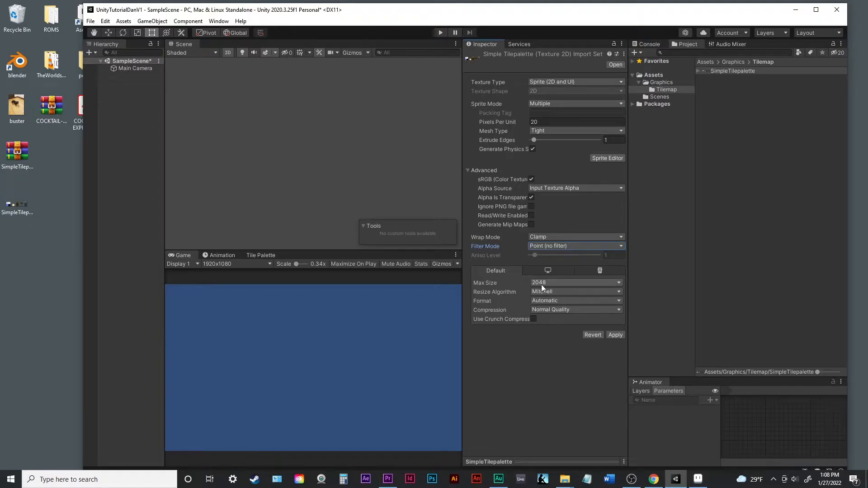
{"action": "left_click", "coordinate": [571, 284]}
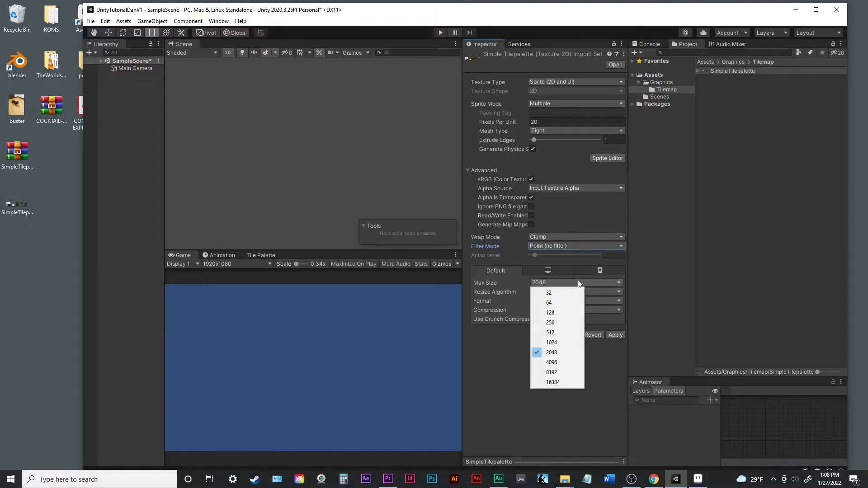
{"action": "left_click", "coordinate": [577, 364]}
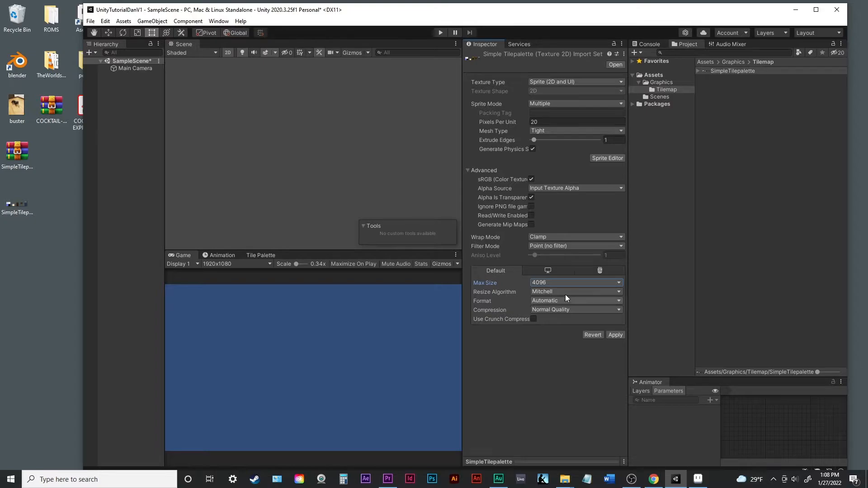
- Open SimpleTilepalette in the Sprite Editor, saving the pending import settings, and set slicing to Grid By Cell Size at 20 x 20 pixels
{"action": "left_click", "coordinate": [613, 157]}
{"action": "left_click", "coordinate": [494, 262]}
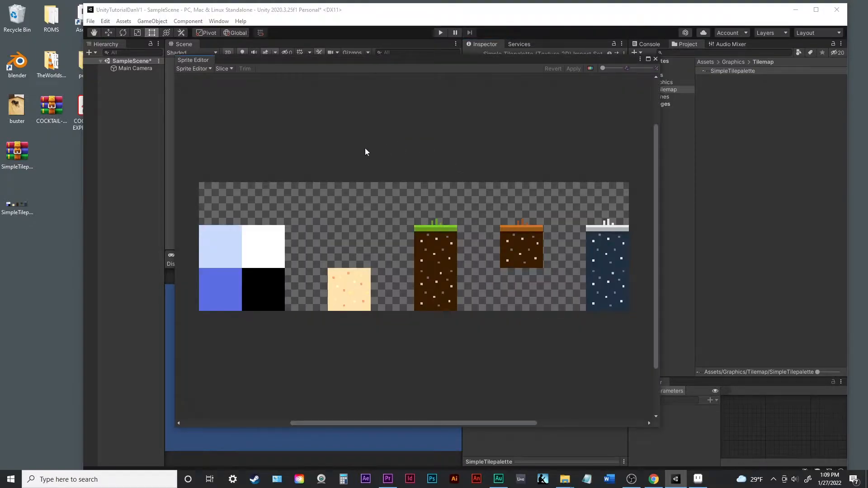
{"action": "left_click", "coordinate": [231, 68]}
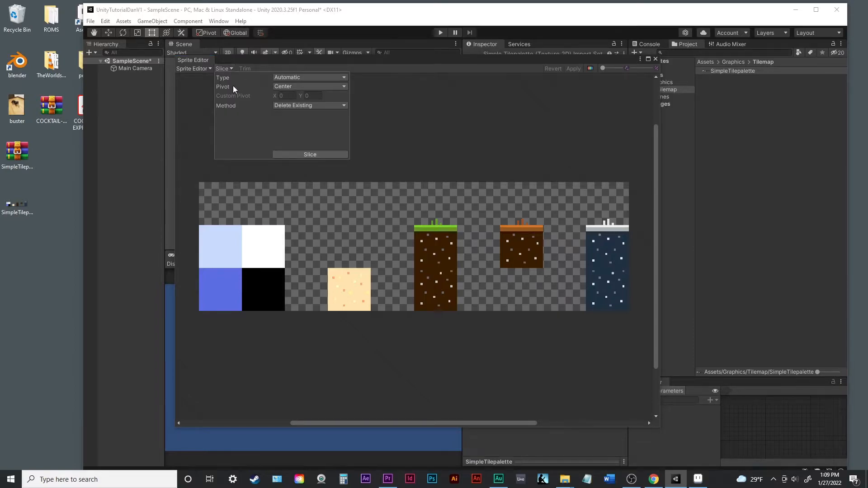
{"action": "left_click", "coordinate": [316, 78]}
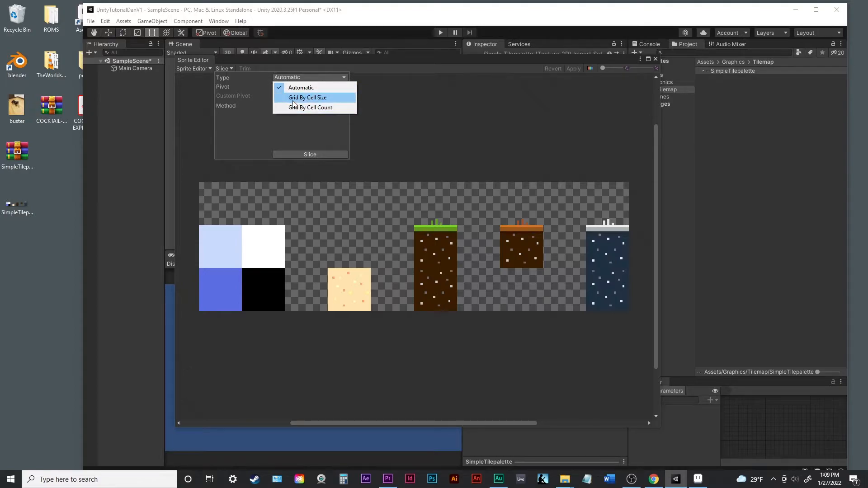
{"action": "left_click", "coordinate": [322, 98]}
{"action": "left_click", "coordinate": [299, 87]}
{"action": "type", "text": "20"}
{"action": "left_click", "coordinate": [334, 87]}
{"action": "type", "text": "20"}
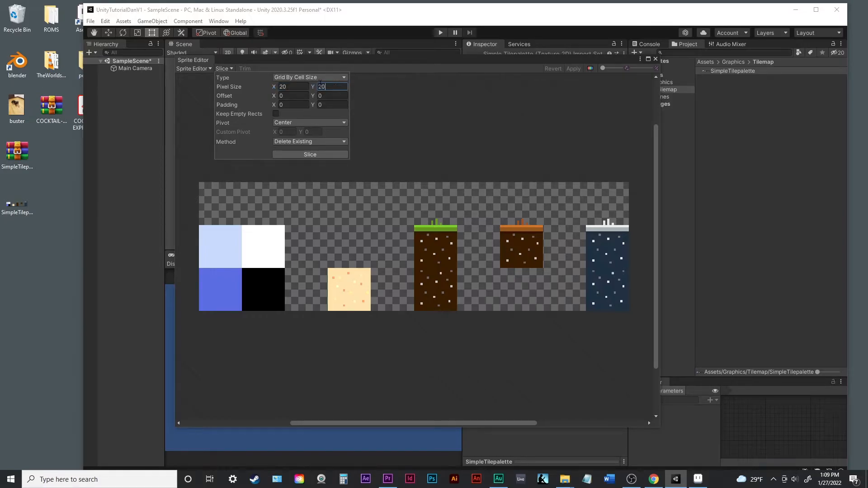
- Slice the sprite sheet with the grid settings, apply the slices and close the Sprite Editor
{"action": "left_click", "coordinate": [316, 154]}
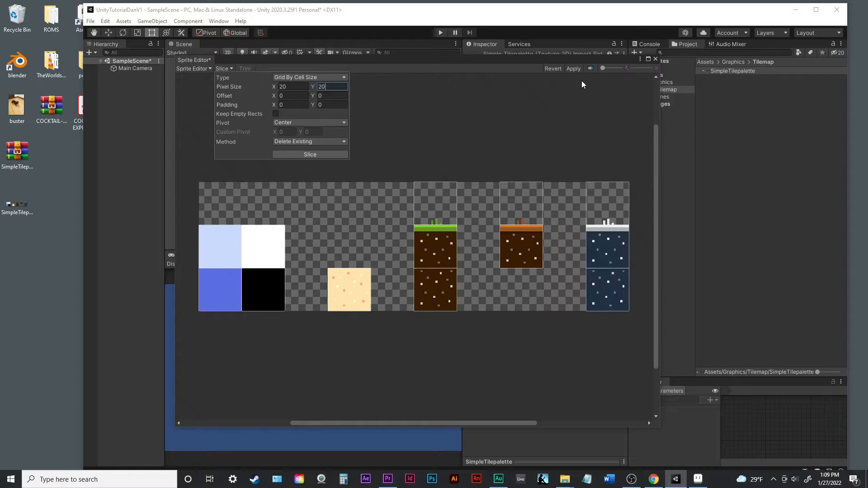
{"action": "left_click", "coordinate": [576, 69]}
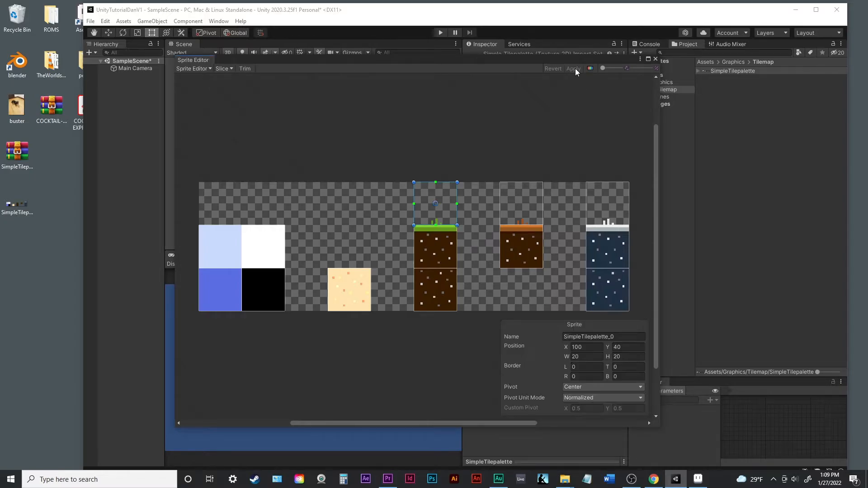
{"action": "left_click", "coordinate": [655, 58]}
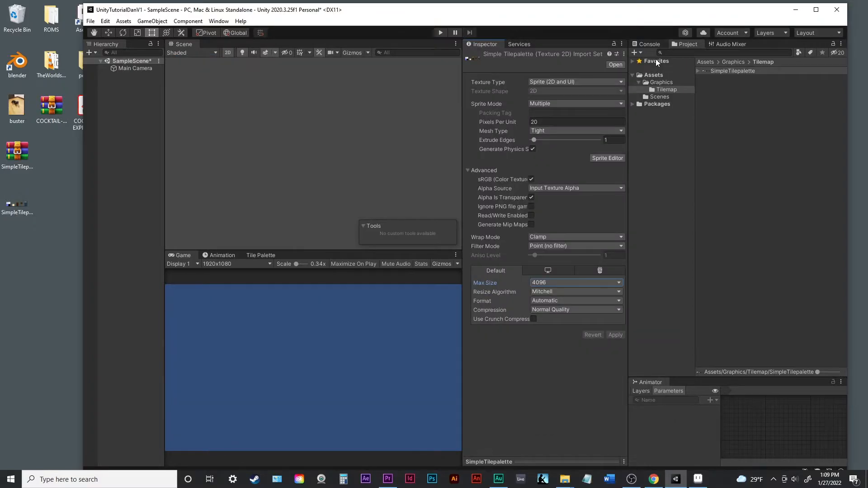
- Maximize the editor window and bring up the Tile Palette
{"action": "key", "text": "q"}
{"action": "left_click", "coordinate": [816, 12]}
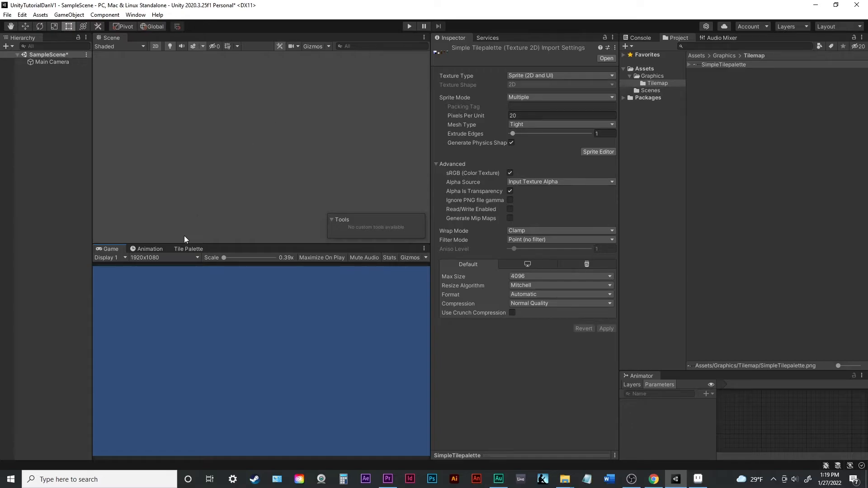
{"action": "left_click", "coordinate": [189, 249]}
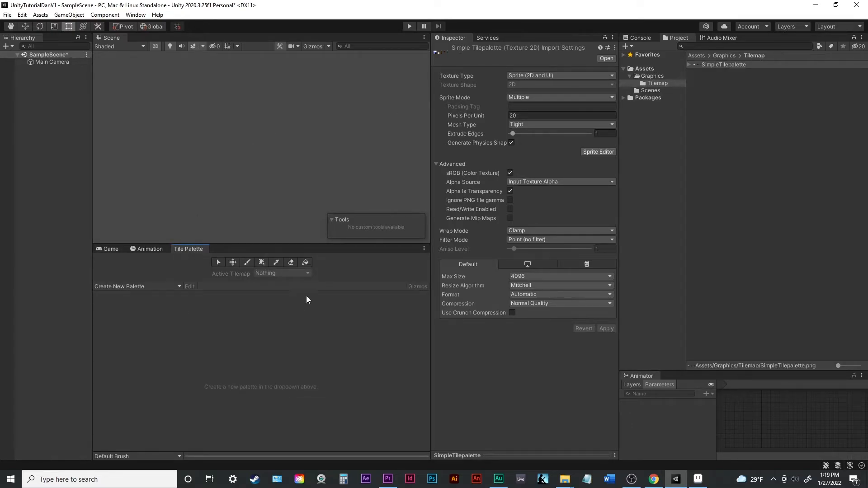
{"action": "left_click", "coordinate": [136, 15]}
{"action": "mouse_move", "coordinate": [145, 26]}
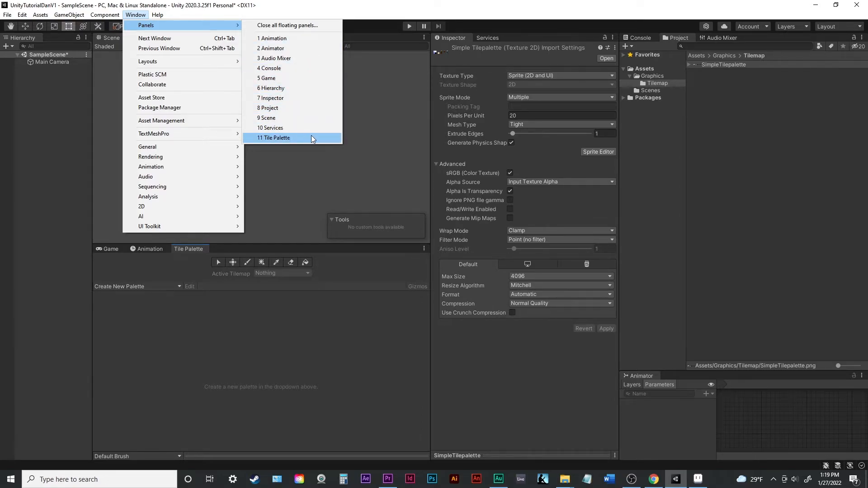
{"action": "left_click", "coordinate": [195, 252]}
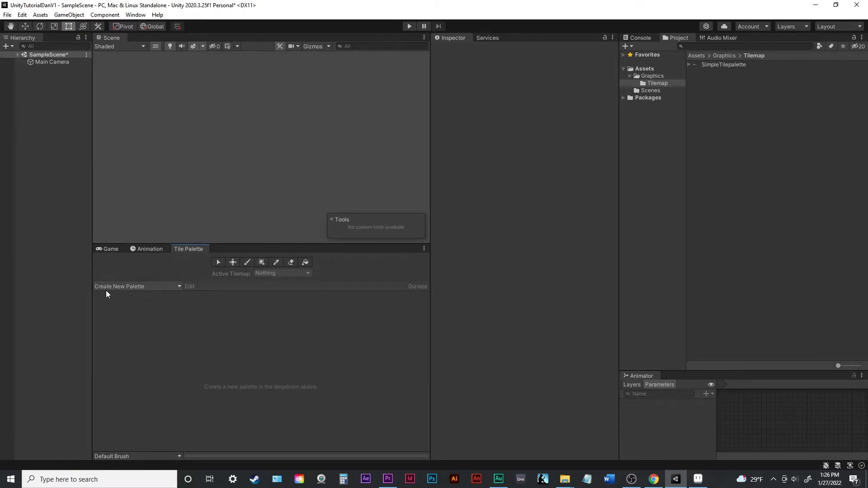
- Create a tile palette named Tilemap1 with a rectangular grid and automatic cell size, saved in the Graphics/Tilemap folder
{"action": "left_click", "coordinate": [167, 284]}
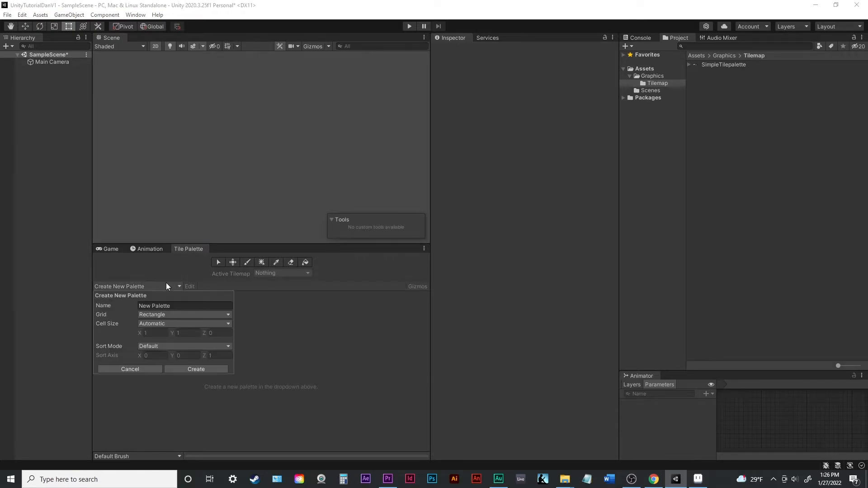
{"action": "left_click", "coordinate": [173, 305]}
{"action": "type", "text": "Tilemap1"}
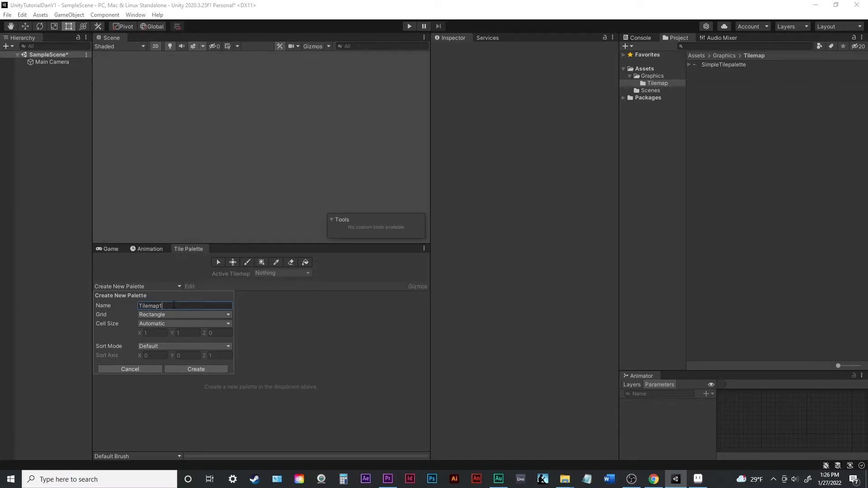
{"action": "left_click", "coordinate": [210, 367]}
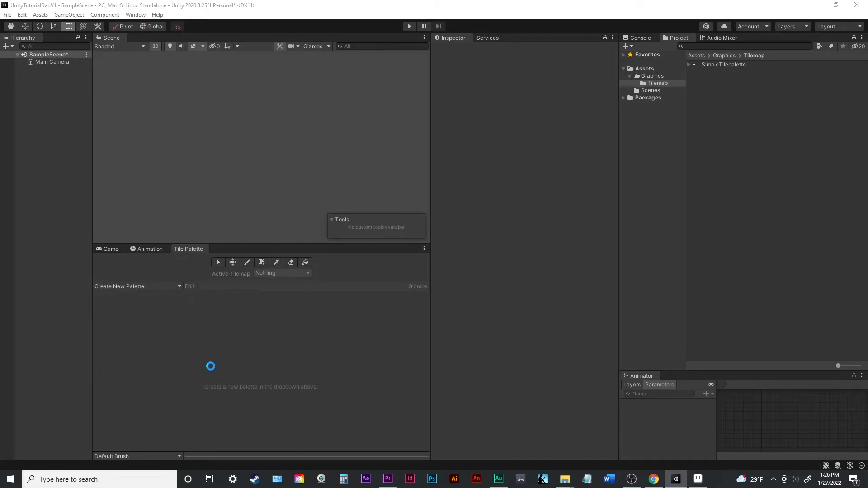
{"action": "left_click", "coordinate": [546, 334]}
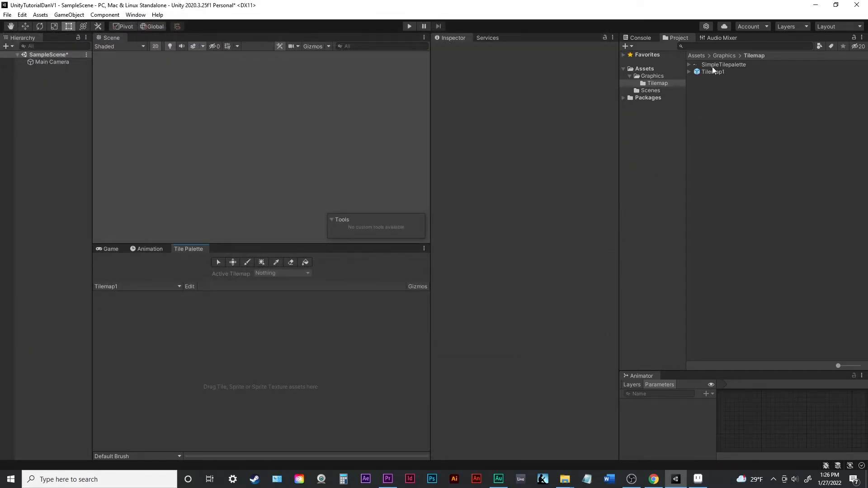
- Add the SimpleTilepalette texture to the Tilemap1 palette, generating its tiles into the Graphics/Tilemap folder
{"action": "left_click_drag", "start_coordinate": [733, 67], "coordinate": [178, 349]}
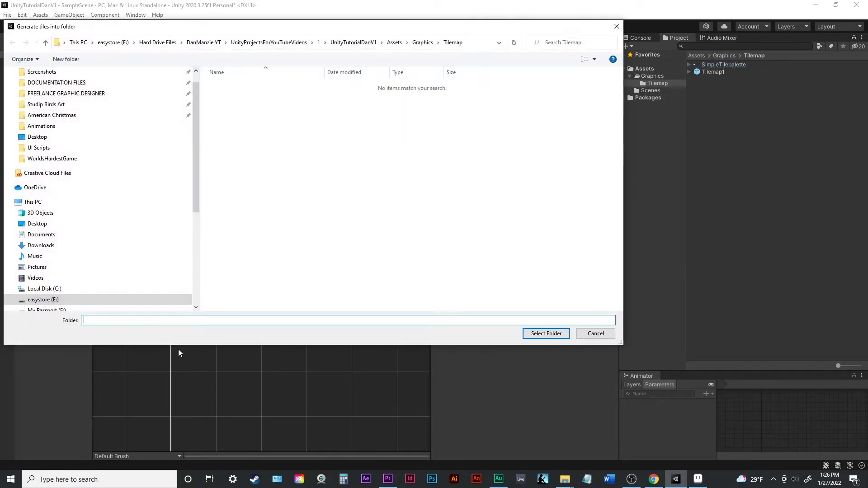
{"action": "left_click", "coordinate": [546, 334]}
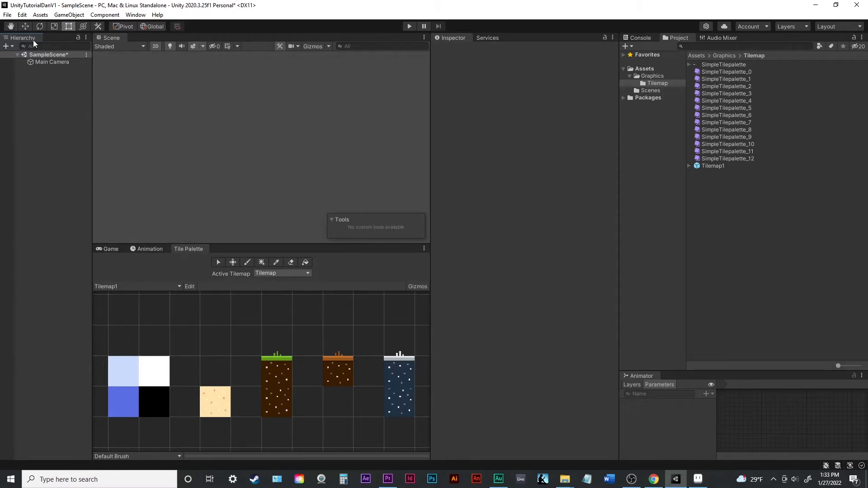
- Add a rectangular 2D tilemap to SampleScene and name it Ground
{"action": "right_click", "coordinate": [49, 129]}
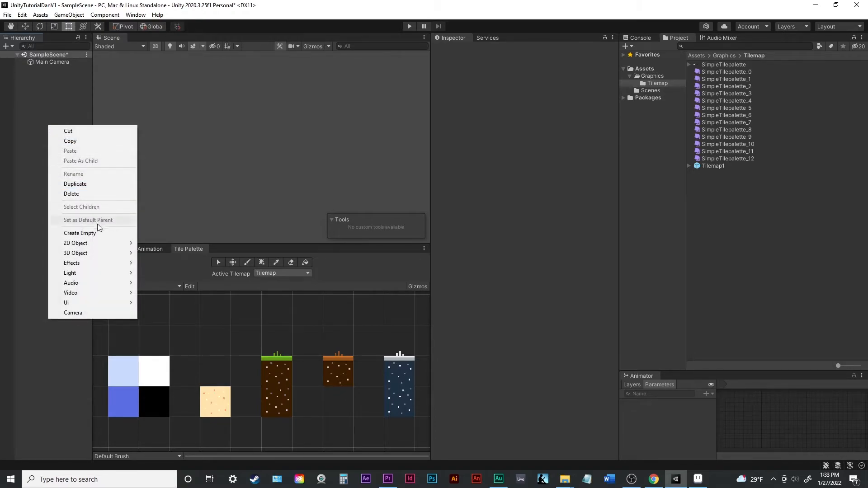
{"action": "mouse_move", "coordinate": [77, 246]}
{"action": "mouse_move", "coordinate": [172, 263]}
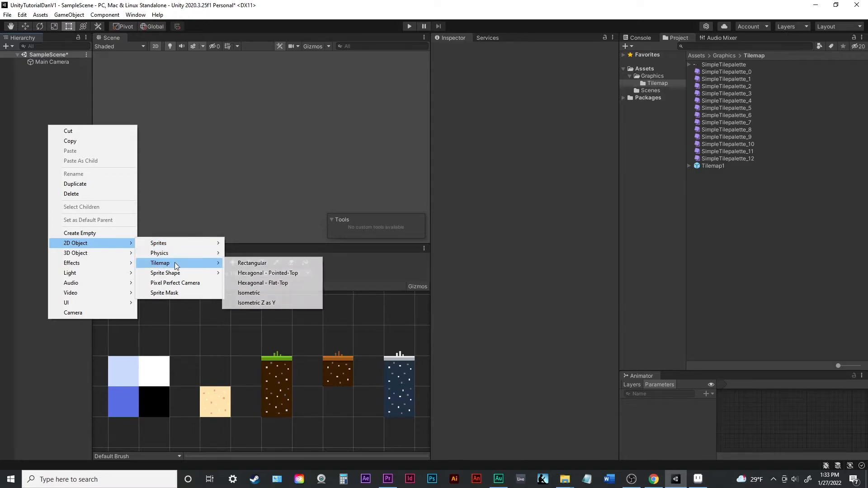
{"action": "left_click", "coordinate": [278, 263]}
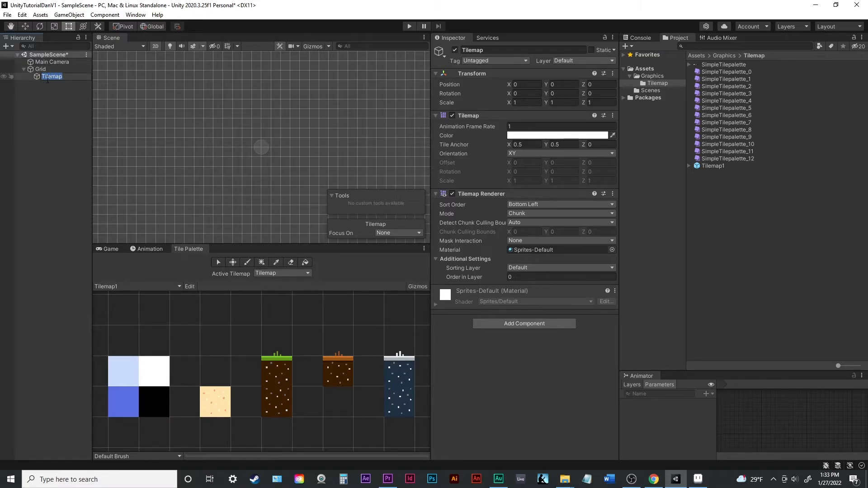
{"action": "type", "text": "Ground"}
{"action": "left_click", "coordinate": [55, 88]}
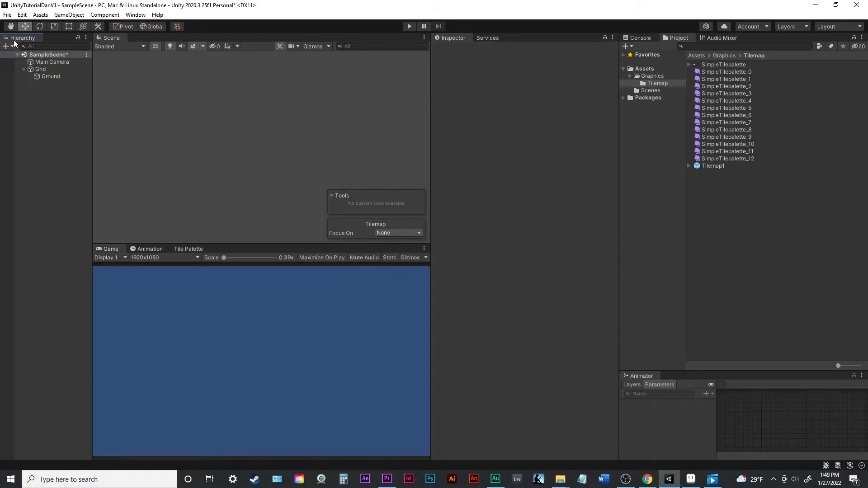
- Add a Tilemap Collider 2D component to the Ground tilemap and enable its Used By Composite option
{"action": "left_click", "coordinate": [61, 75]}
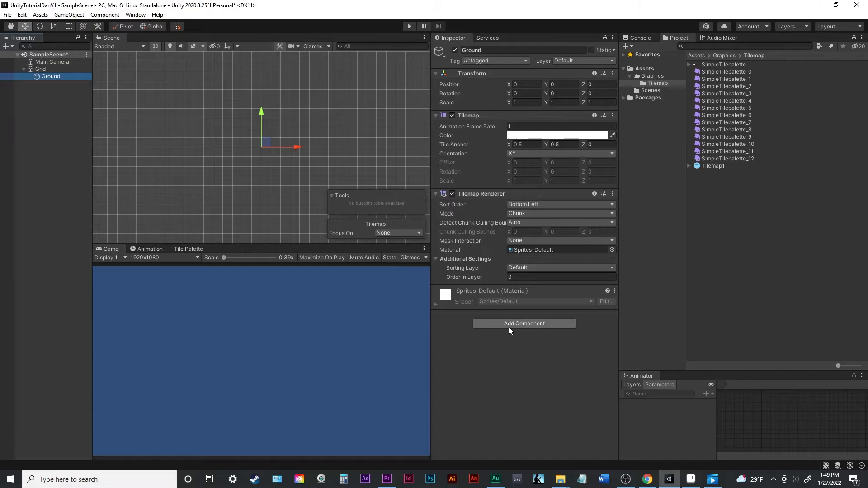
{"action": "left_click", "coordinate": [552, 324]}
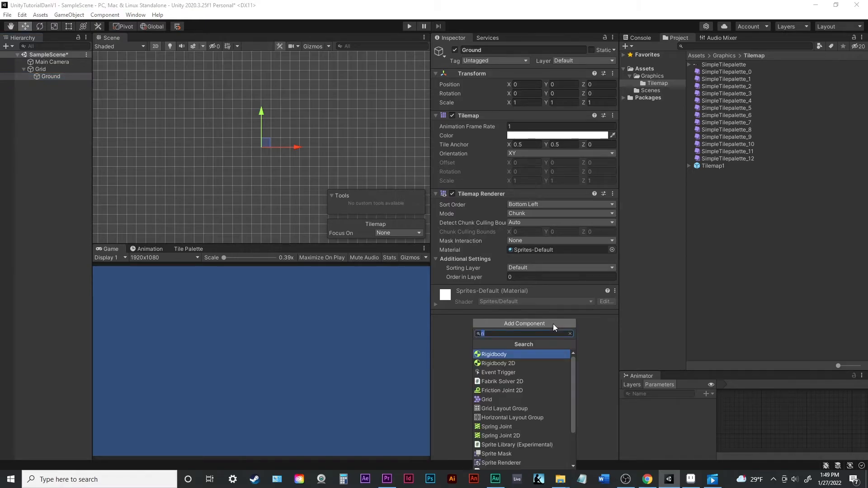
{"action": "type", "text": "tilema"}
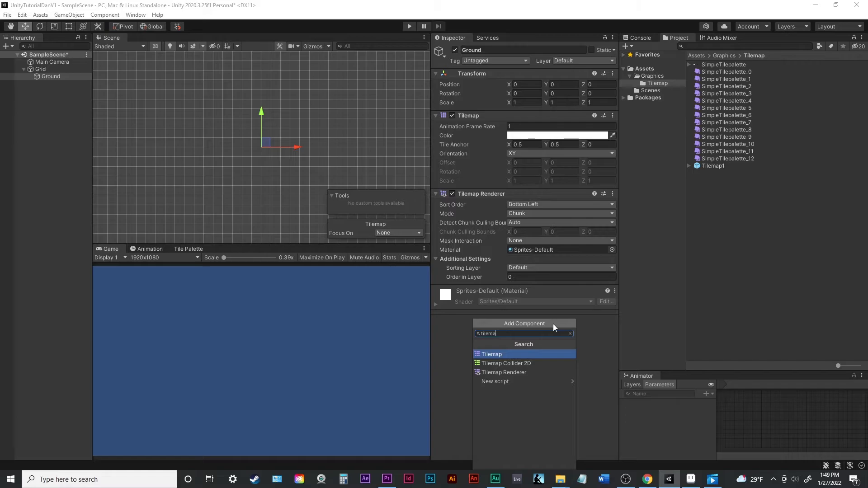
{"action": "left_click", "coordinate": [512, 364]}
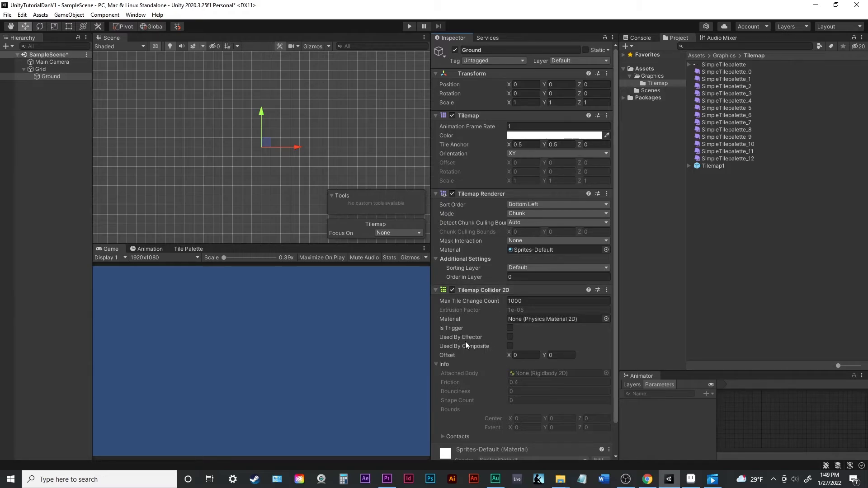
{"action": "mouse_move", "coordinate": [449, 349]}
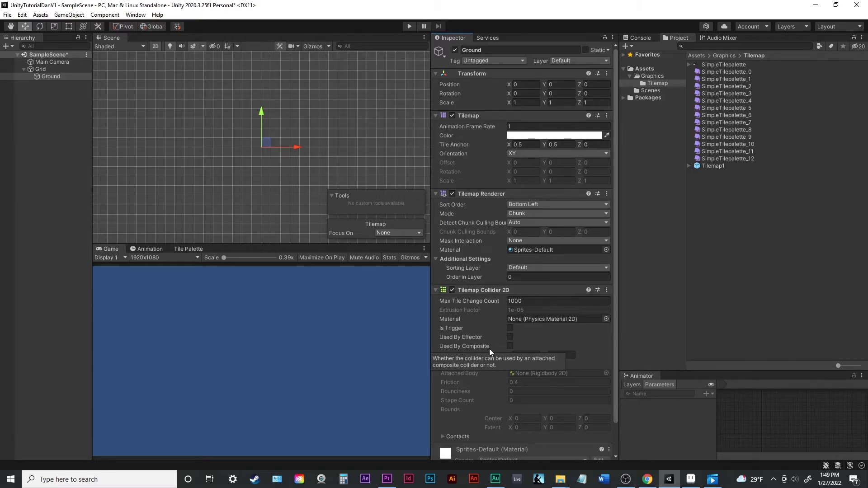
{"action": "left_click", "coordinate": [510, 346]}
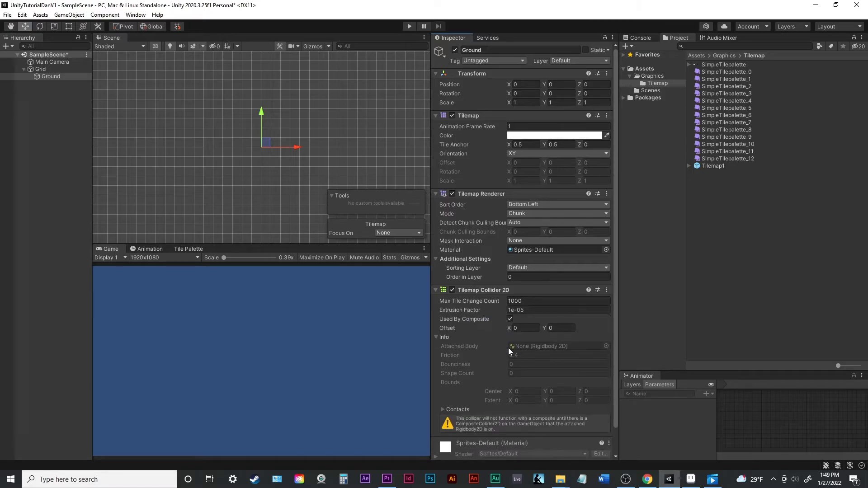
- Add a Composite Collider 2D component to the Ground tilemap
{"action": "scroll", "coordinate": [494, 330], "scroll_direction": "down", "scroll_amount": 2}
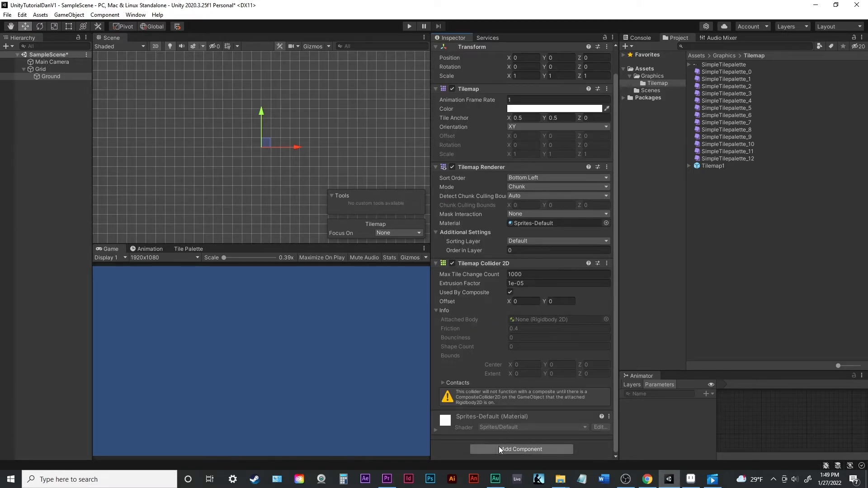
{"action": "left_click", "coordinate": [554, 449]}
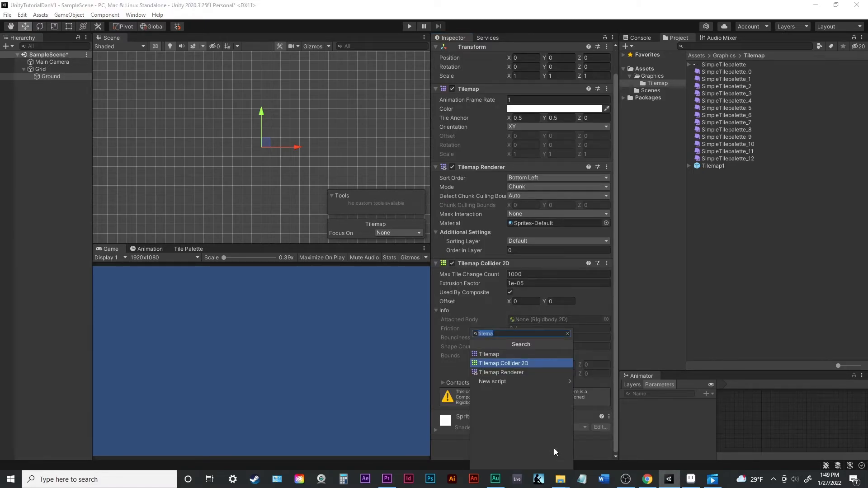
{"action": "type", "text": "com"}
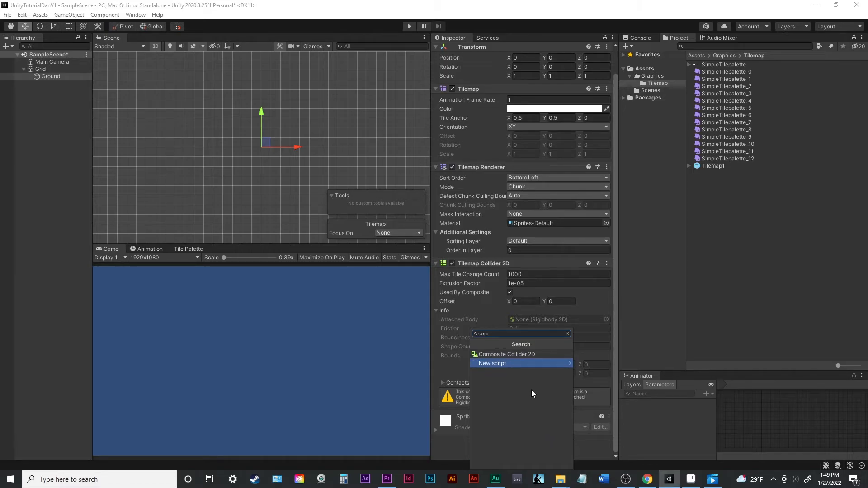
{"action": "left_click", "coordinate": [522, 352]}
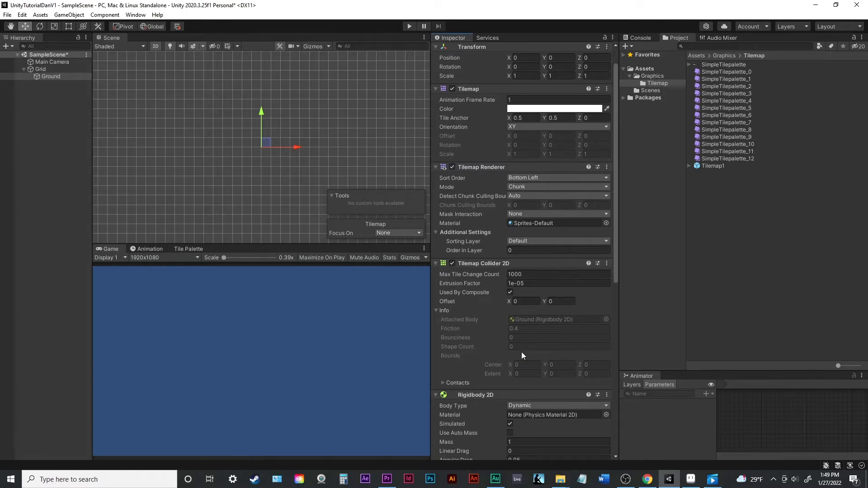
- Set the Body Type of Ground's Rigidbody 2D to Kinematic
{"action": "scroll", "coordinate": [522, 352], "scroll_direction": "down", "scroll_amount": 8}
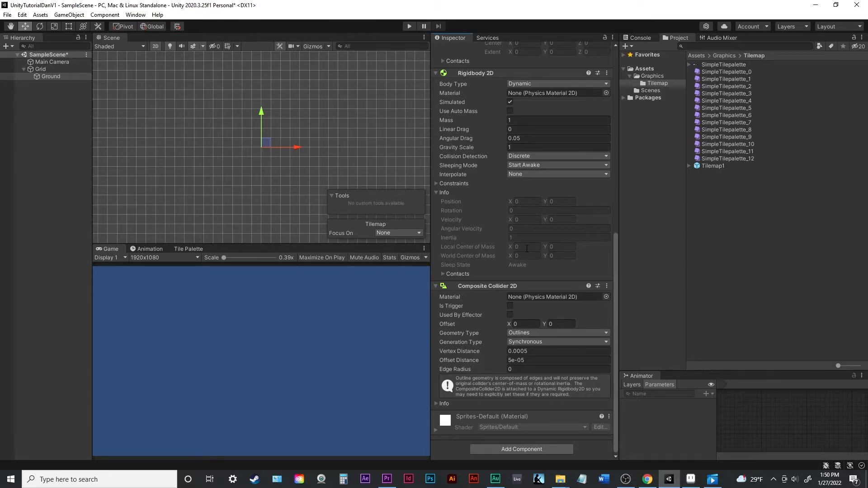
{"action": "scroll", "coordinate": [527, 248], "scroll_direction": "up", "scroll_amount": 3}
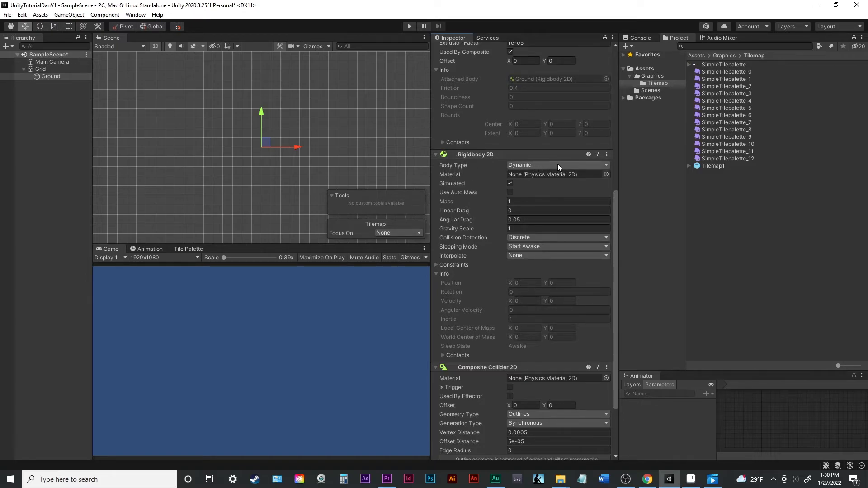
{"action": "left_click", "coordinate": [578, 164]}
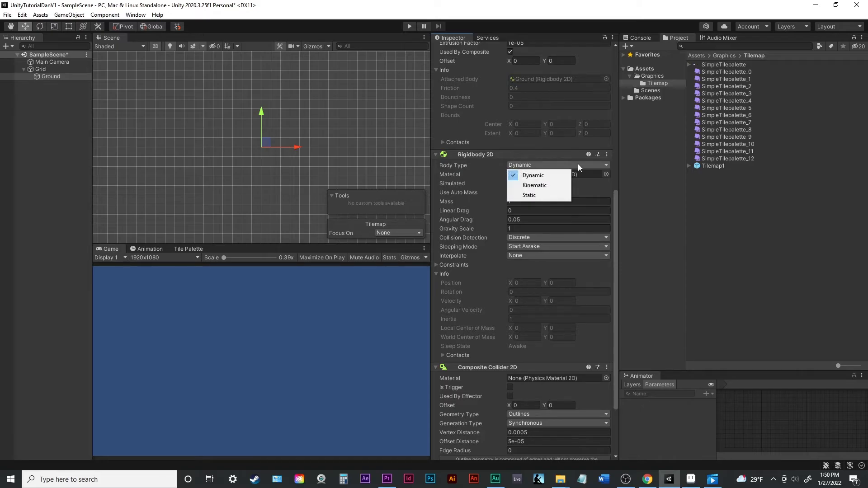
{"action": "left_click", "coordinate": [542, 186]}
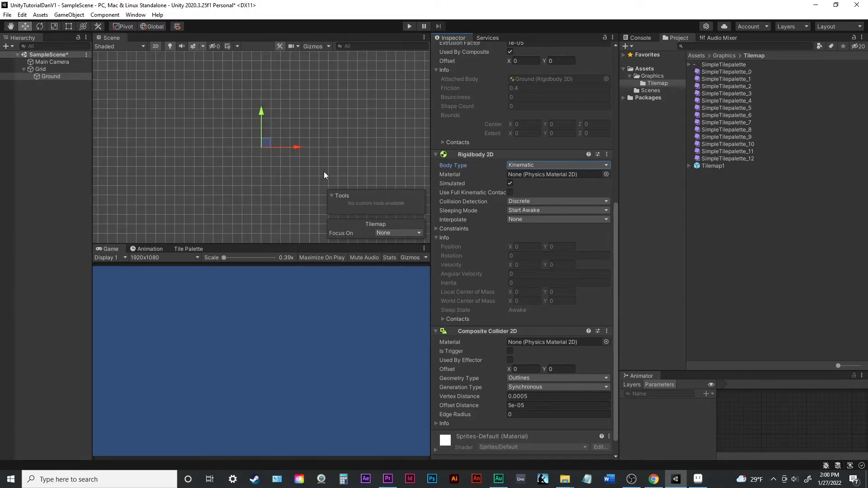
- Paint a hollow rectangular block of plain dirt tiles on the Ground tilemap using the Tilemap1 palette
{"action": "left_click", "coordinate": [183, 248]}
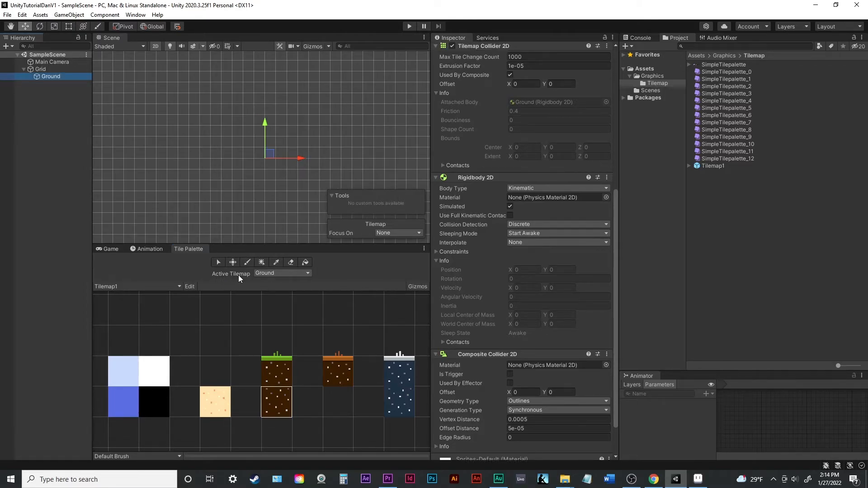
{"action": "left_click", "coordinate": [308, 273]}
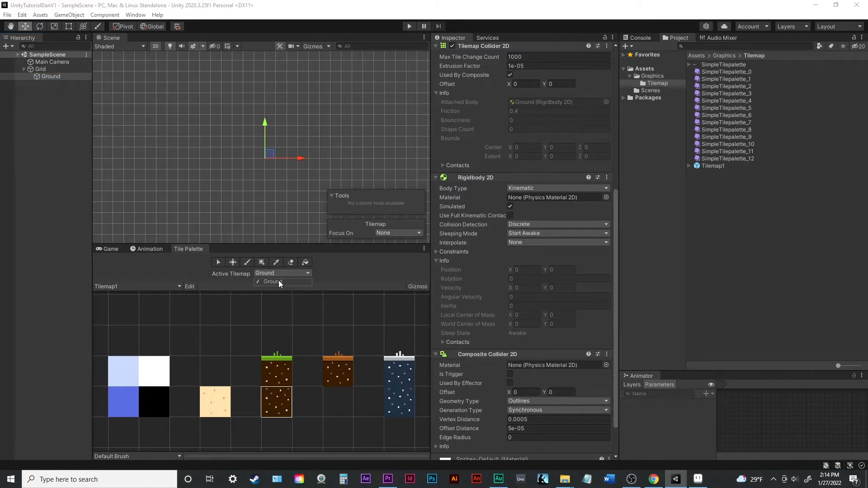
{"action": "left_click", "coordinate": [281, 285]}
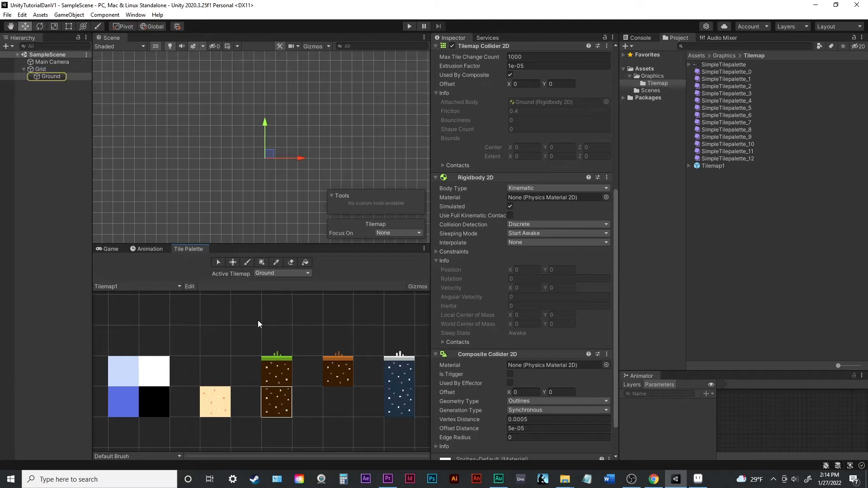
{"action": "left_click", "coordinate": [279, 406]}
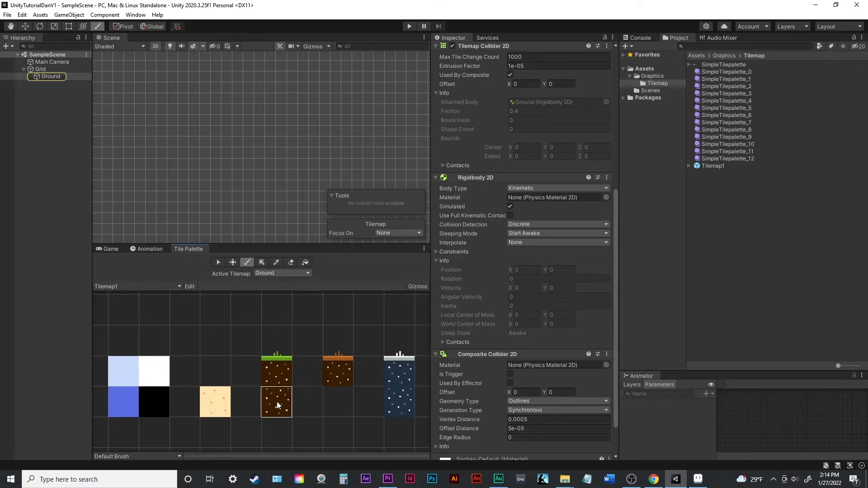
{"action": "mouse_move", "coordinate": [237, 185]}
{"action": "left_mouse_down"}
{"action": "mouse_move", "coordinate": [304, 190]}
{"action": "mouse_move", "coordinate": [316, 178]}
{"action": "mouse_move", "coordinate": [229, 178]}
{"action": "mouse_move", "coordinate": [220, 206]}
{"action": "mouse_move", "coordinate": [316, 208]}
{"action": "mouse_move", "coordinate": [317, 188]}
{"action": "left_mouse_up"}
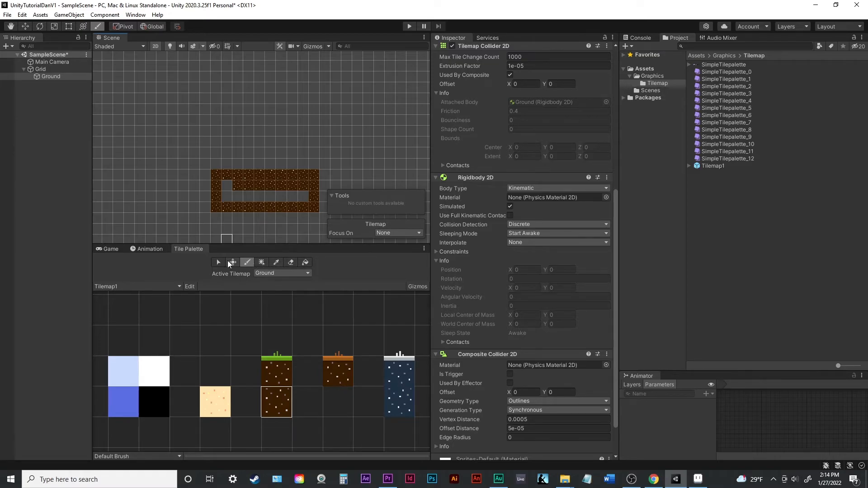
- Erase dirt tiles inside the block and flood-fill its hollow interior with the plain dirt tile
{"action": "left_click", "coordinate": [248, 263]}
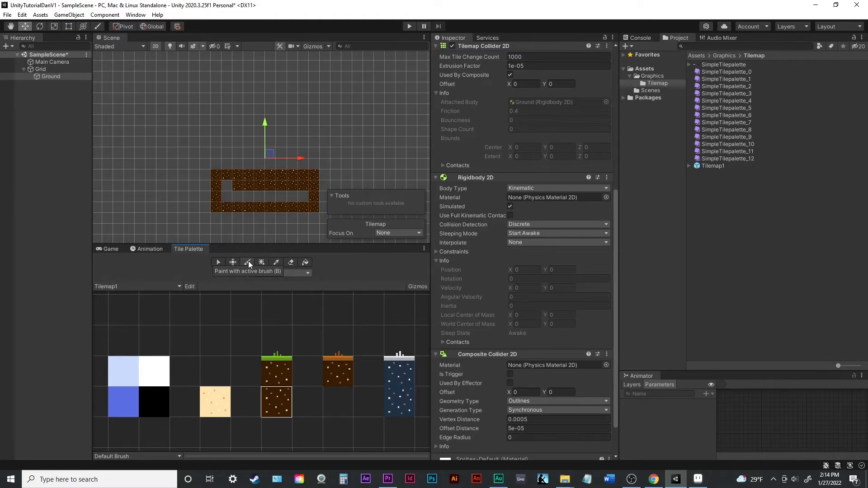
{"action": "left_click", "coordinate": [289, 262]}
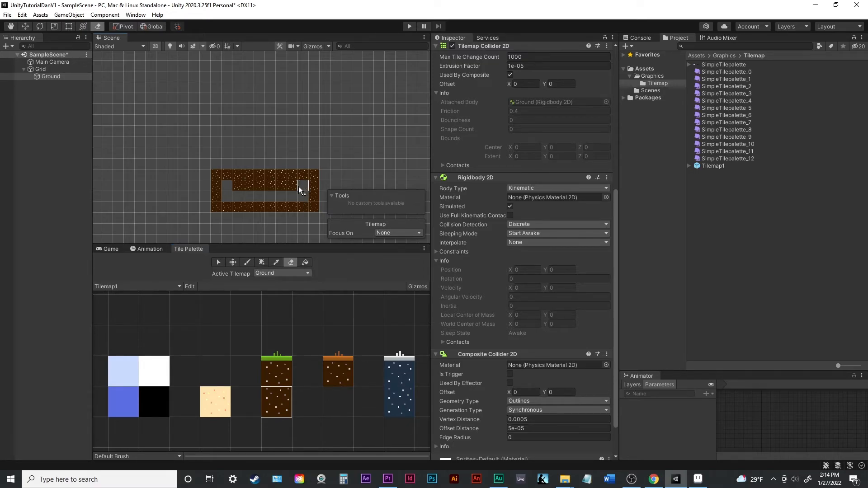
{"action": "left_click", "coordinate": [306, 263]}
{"action": "left_click", "coordinate": [294, 198]}
{"action": "key", "text": "ctrl+z"}
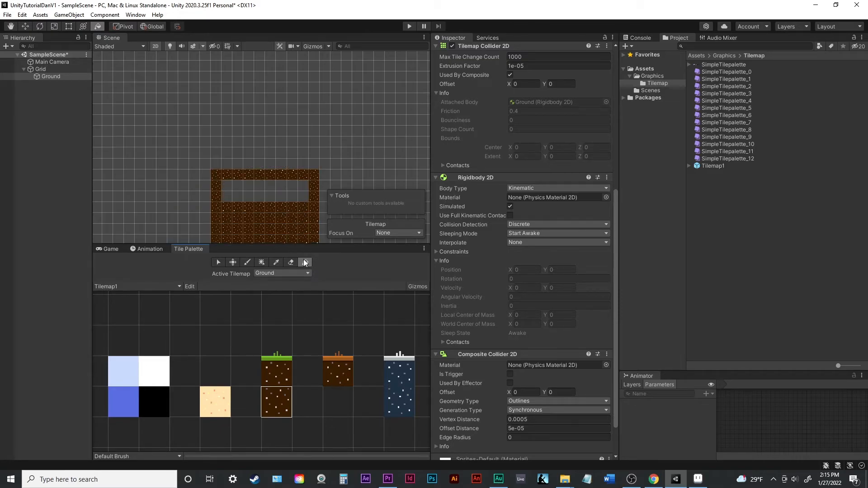
{"action": "left_click", "coordinate": [298, 198]}
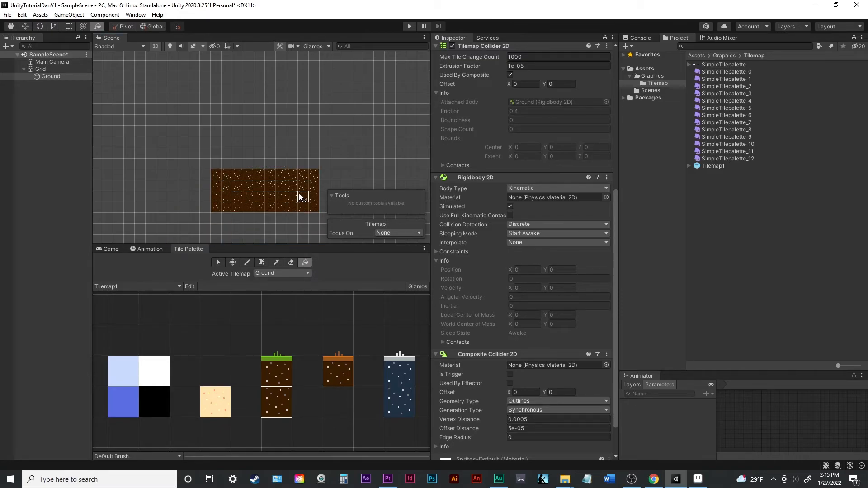
- Widen the dirt block by one column at each end with the picked dirt tile and cover its top row with green grass tiles
{"action": "left_click", "coordinate": [277, 263]}
{"action": "left_click", "coordinate": [304, 186]}
{"action": "left_click_drag", "start_coordinate": [324, 174], "coordinate": [322, 208]}
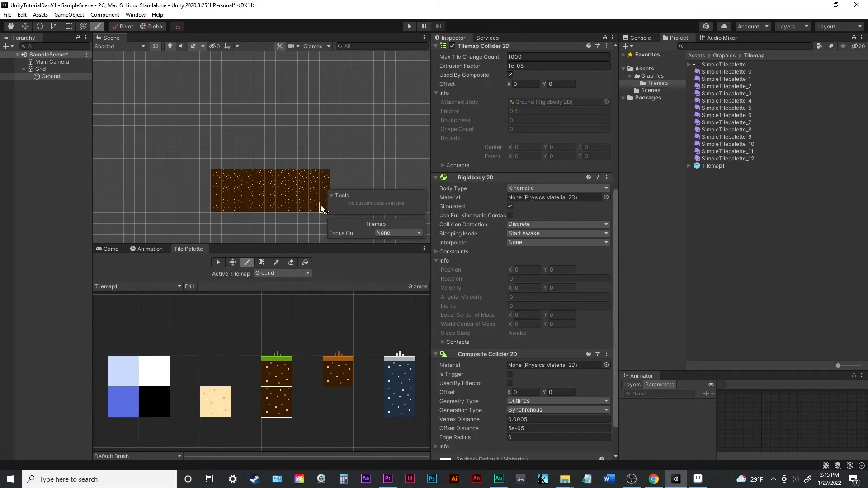
{"action": "left_click_drag", "start_coordinate": [206, 175], "coordinate": [205, 201]}
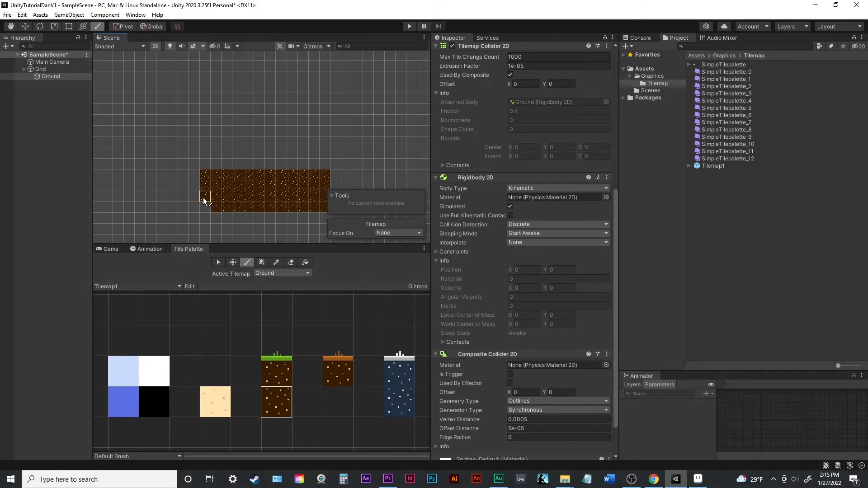
{"action": "left_click", "coordinate": [205, 206]}
{"action": "left_click", "coordinate": [281, 368]}
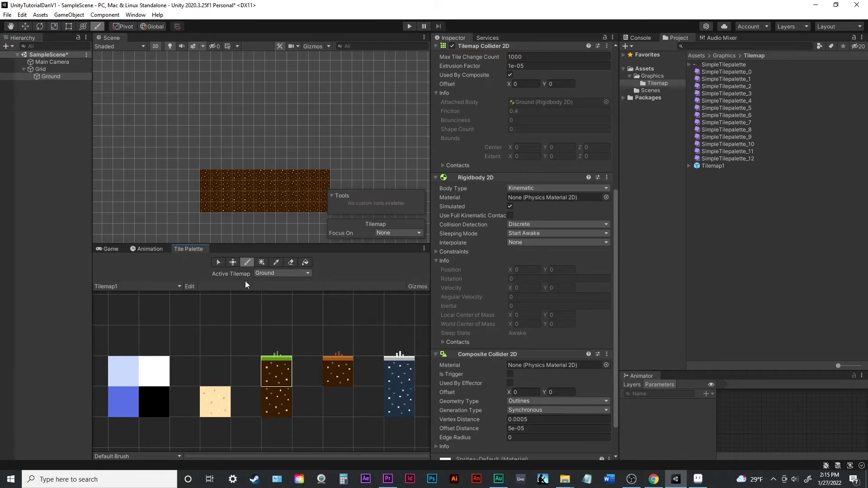
{"action": "left_click_drag", "start_coordinate": [209, 182], "coordinate": [324, 179]}
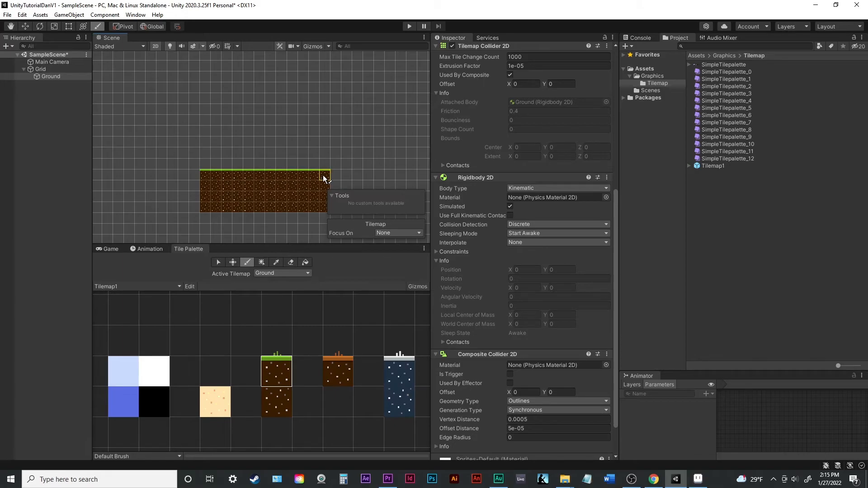
- Box-fill raised dirt walls, three tiles wide on the left and two on the right of the ground, and top them with green grass tiles
{"action": "left_click", "coordinate": [262, 263]}
{"action": "left_click", "coordinate": [286, 402]}
{"action": "left_click_drag", "start_coordinate": [198, 212], "coordinate": [171, 140]}
{"action": "left_click_drag", "start_coordinate": [344, 153], "coordinate": [352, 179]}
{"action": "left_click", "coordinate": [285, 359]}
{"action": "left_click_drag", "start_coordinate": [335, 141], "coordinate": [346, 141]}
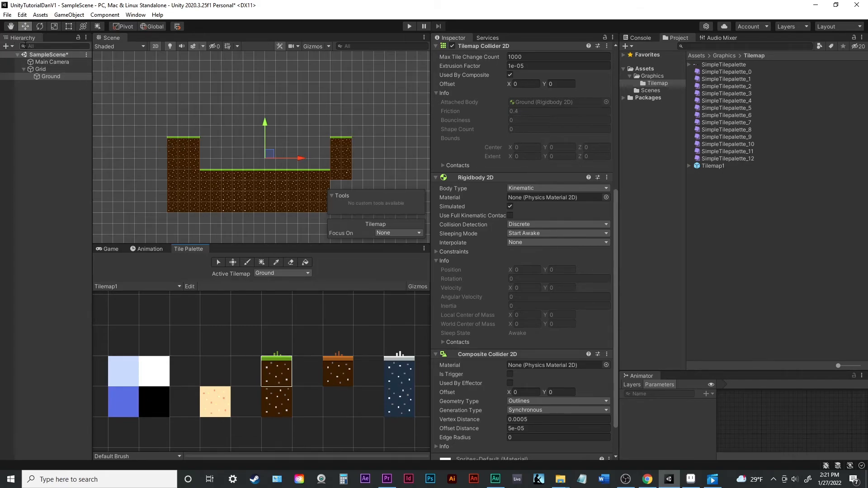
- Add a 2D Square sprite to SampleScene and select it
{"action": "right_click", "coordinate": [45, 131]}
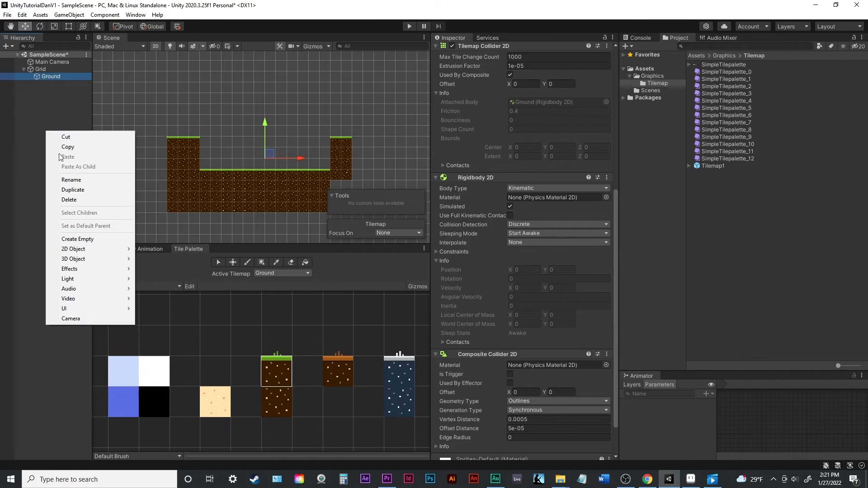
{"action": "mouse_move", "coordinate": [94, 253]}
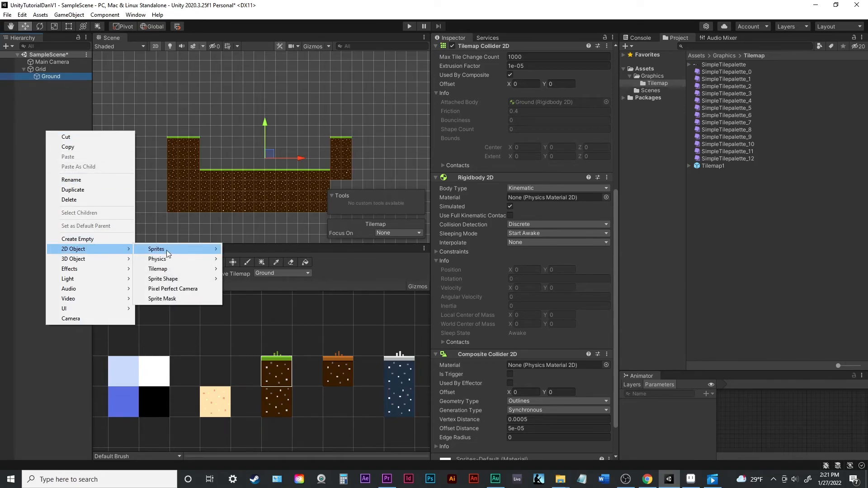
{"action": "mouse_move", "coordinate": [169, 254]}
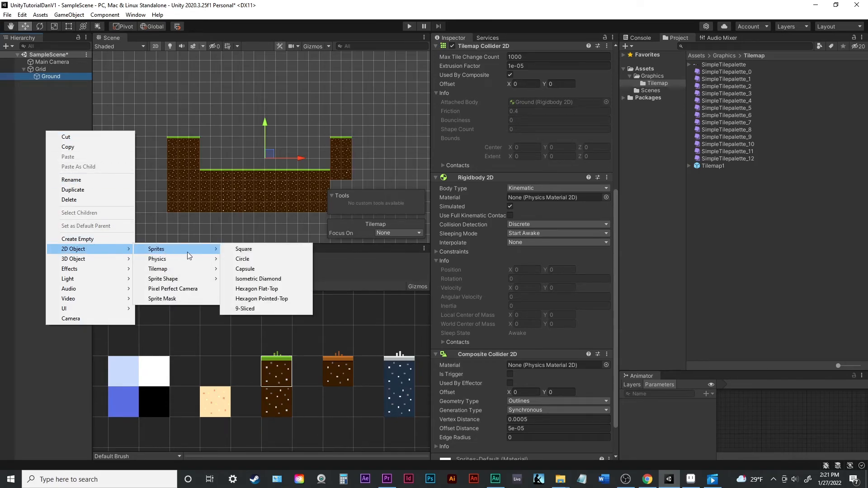
{"action": "left_click", "coordinate": [260, 252]}
{"action": "left_click", "coordinate": [44, 84]}
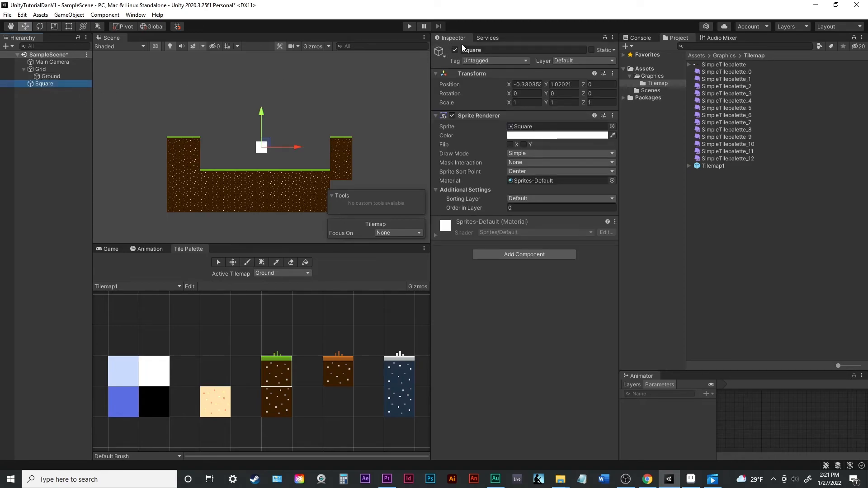
- Add a Box Collider 2D component to the Square sprite
{"action": "left_click", "coordinate": [536, 253]}
{"action": "type", "text": "r"}
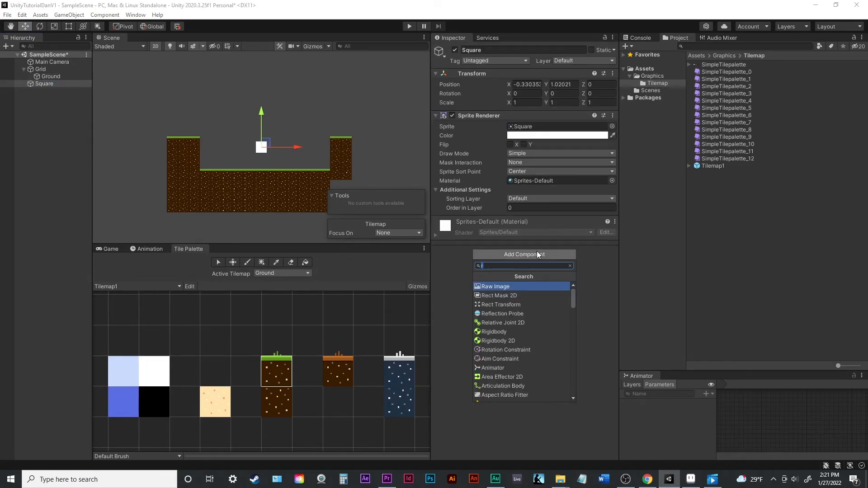
{"action": "key", "text": "BackSpace"}
{"action": "type", "text": "box"}
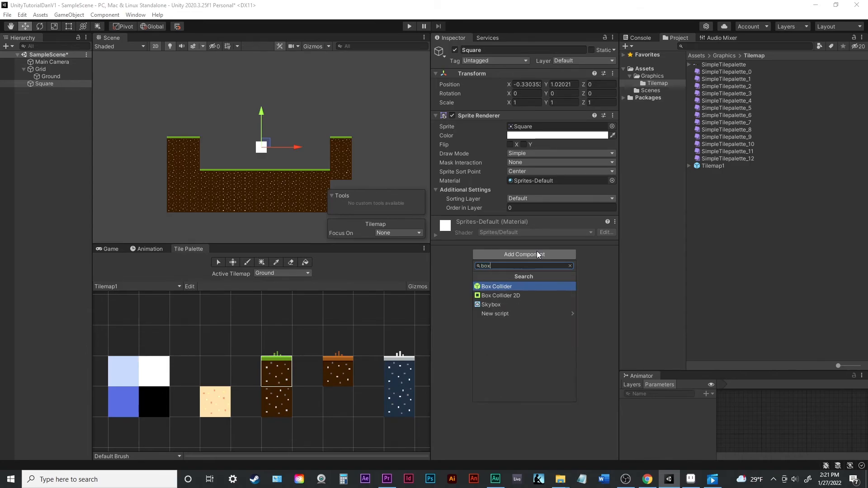
{"action": "left_click", "coordinate": [512, 295]}
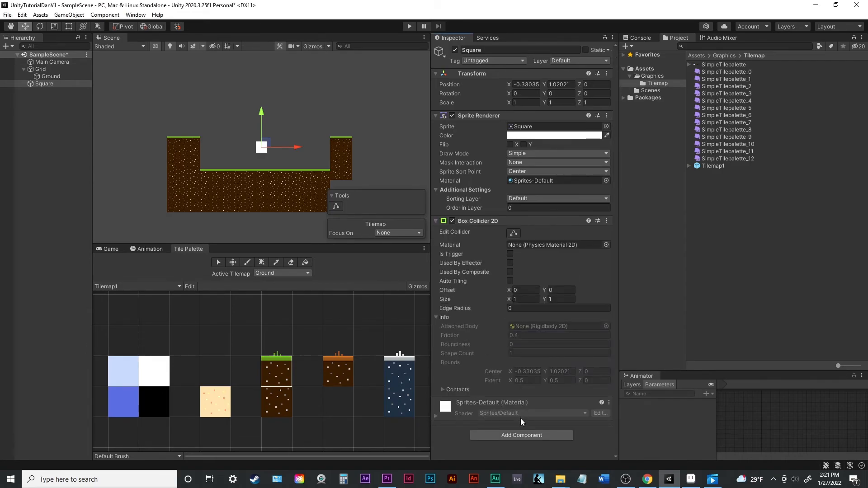
- Add a Rigidbody 2D component to the Square sprite
{"action": "left_click", "coordinate": [516, 436]}
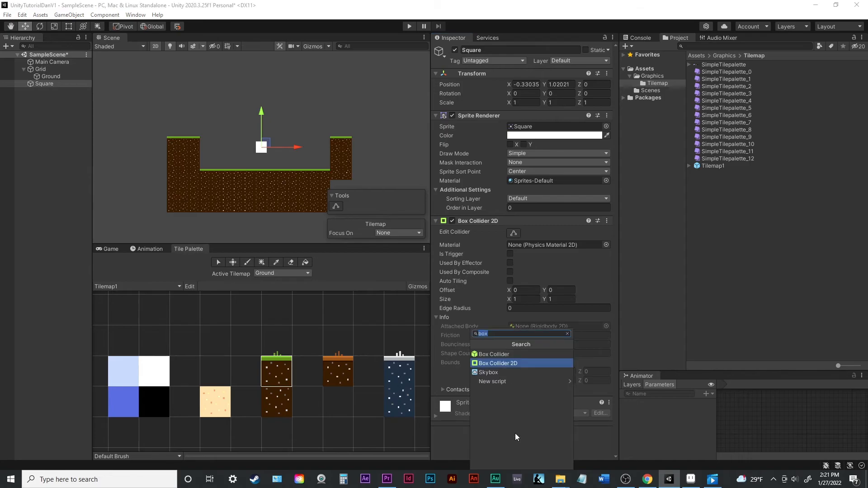
{"action": "type", "text": "ri"}
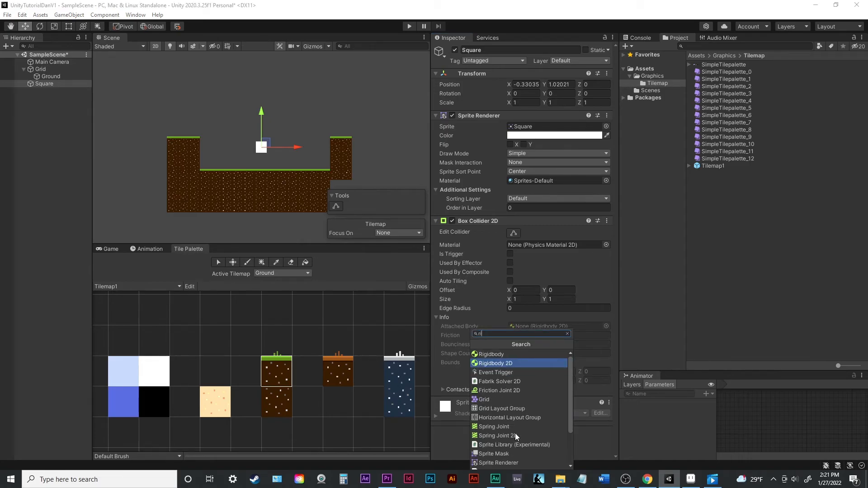
{"action": "left_click", "coordinate": [513, 363]}
{"action": "scroll", "coordinate": [509, 368], "scroll_direction": "down", "scroll_amount": 3}
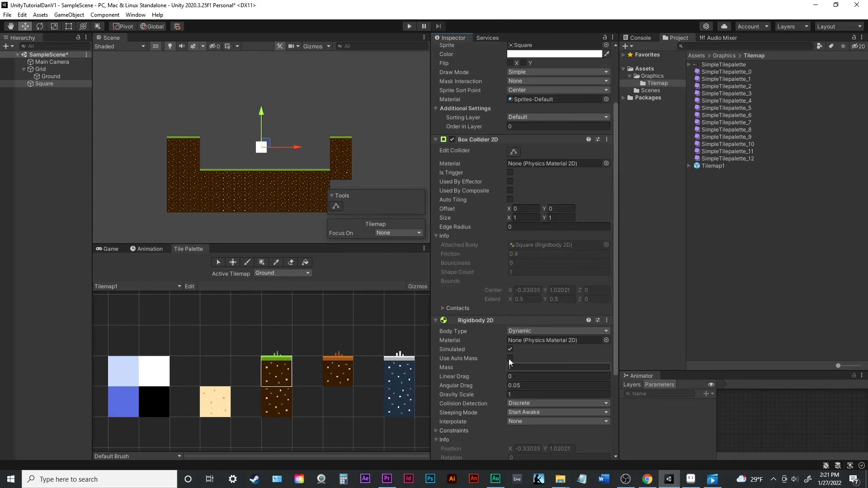
- Run the scene and move the Square over the ground and onto the right wall to test the tilemap's collisions
{"action": "left_click", "coordinate": [409, 27]}
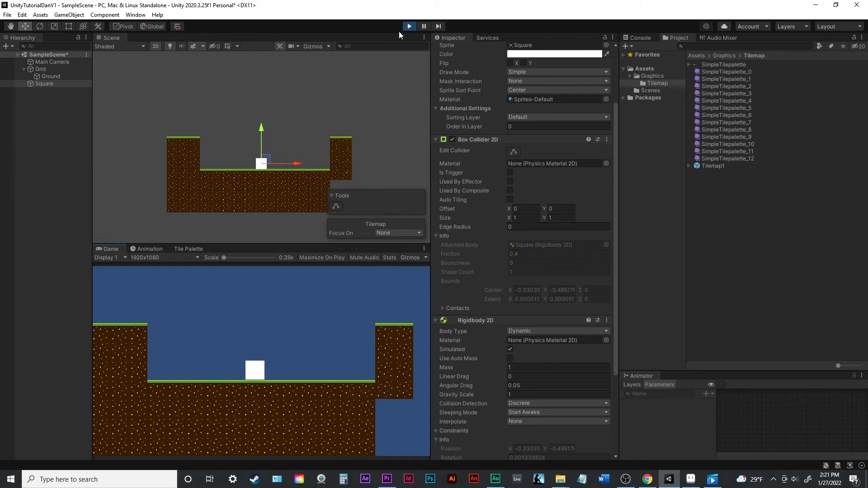
{"action": "left_click_drag", "start_coordinate": [265, 161], "coordinate": [212, 125]}
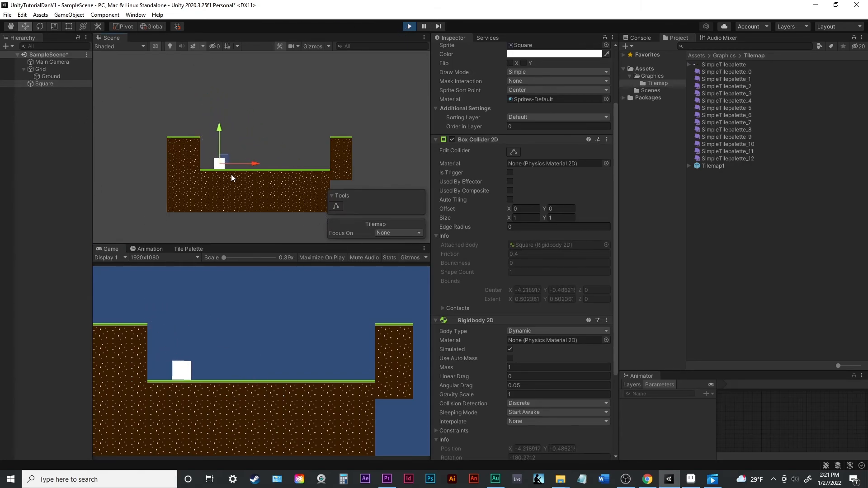
{"action": "left_click_drag", "start_coordinate": [225, 164], "coordinate": [337, 131]}
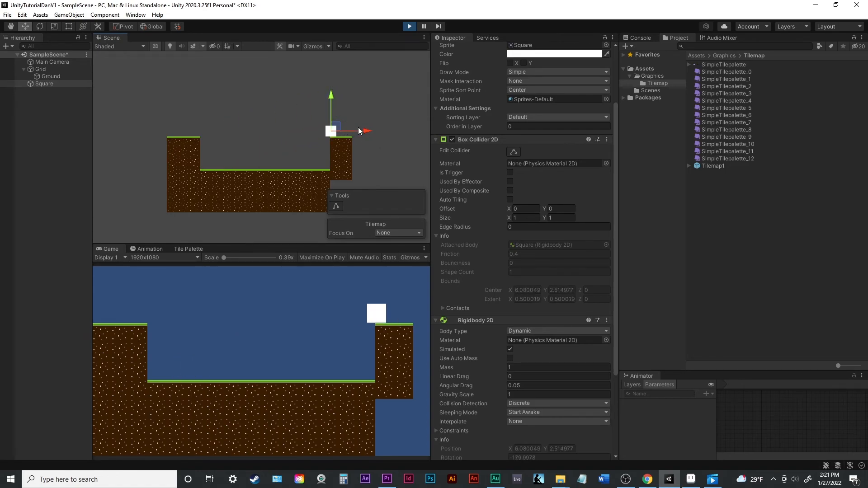